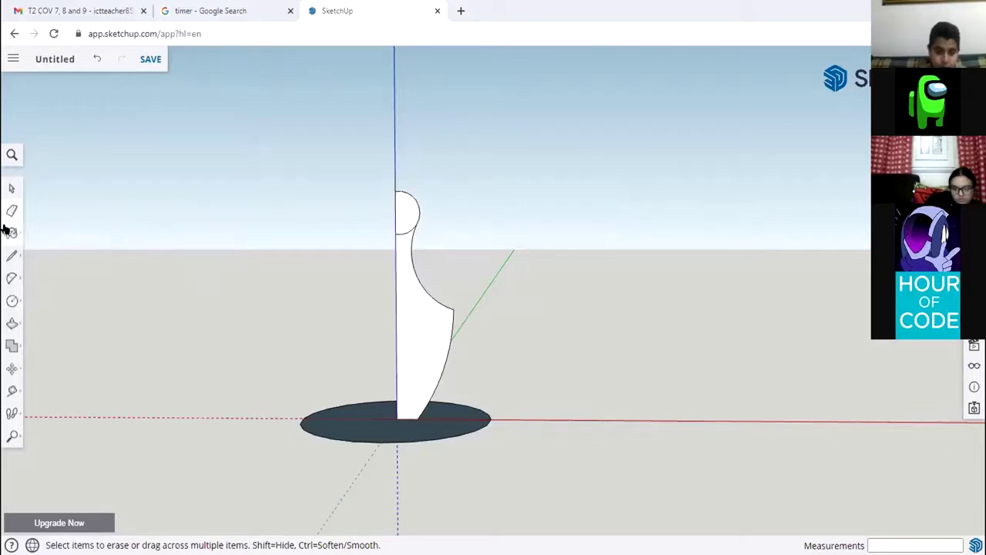
Try to draw a vertical circle with a radius of about 1' 6" at the foot of the profile, and undo it
click(12, 188)
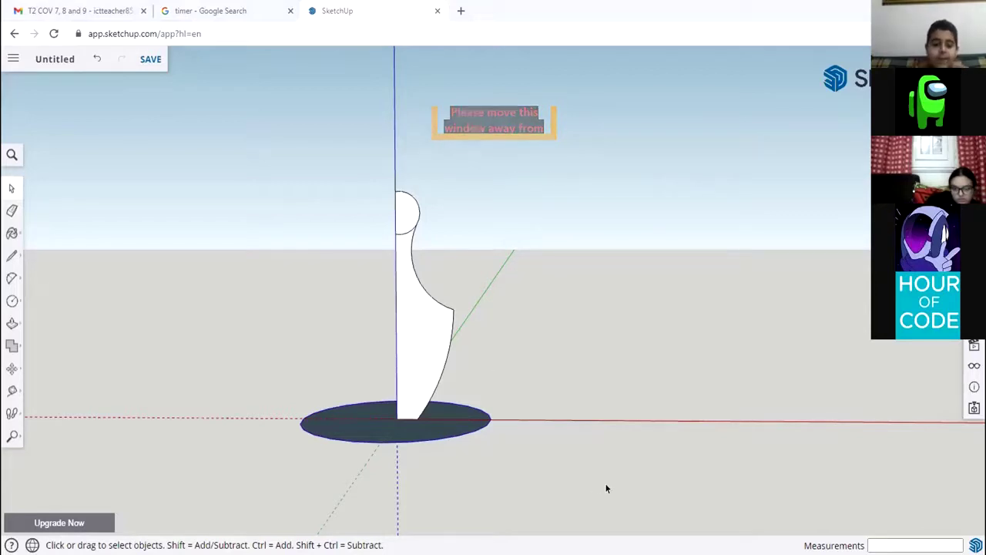
click(11, 436)
click(44, 380)
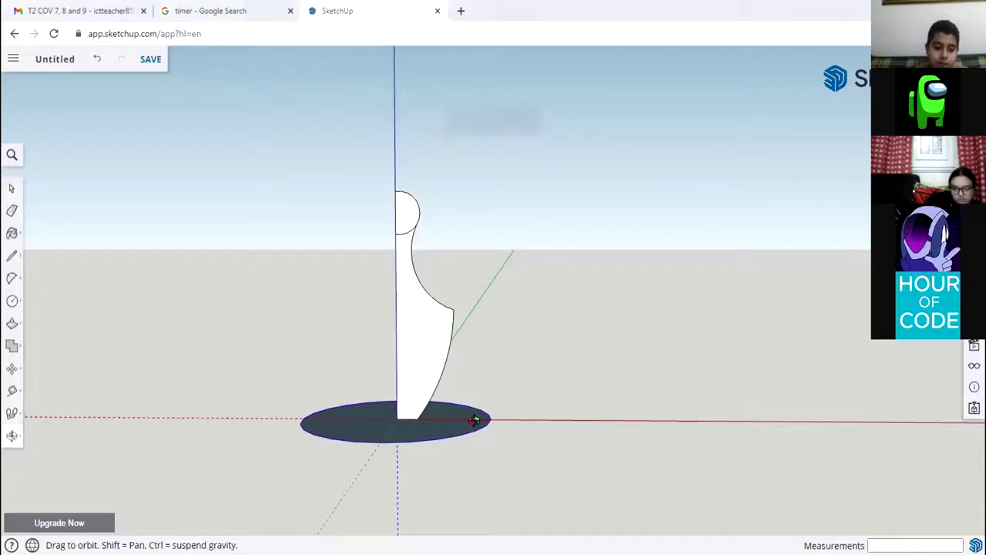
drag(478, 416, 412, 387)
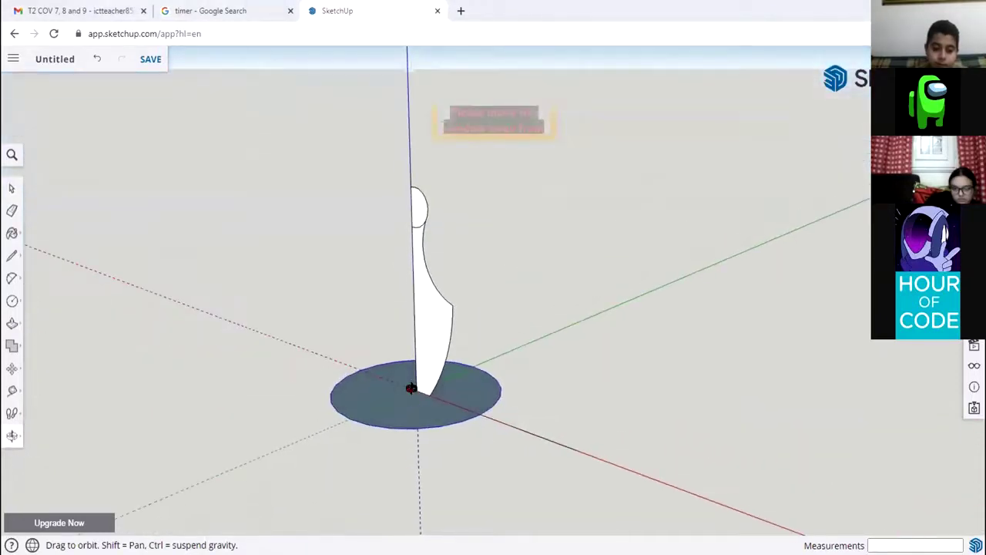
click(12, 188)
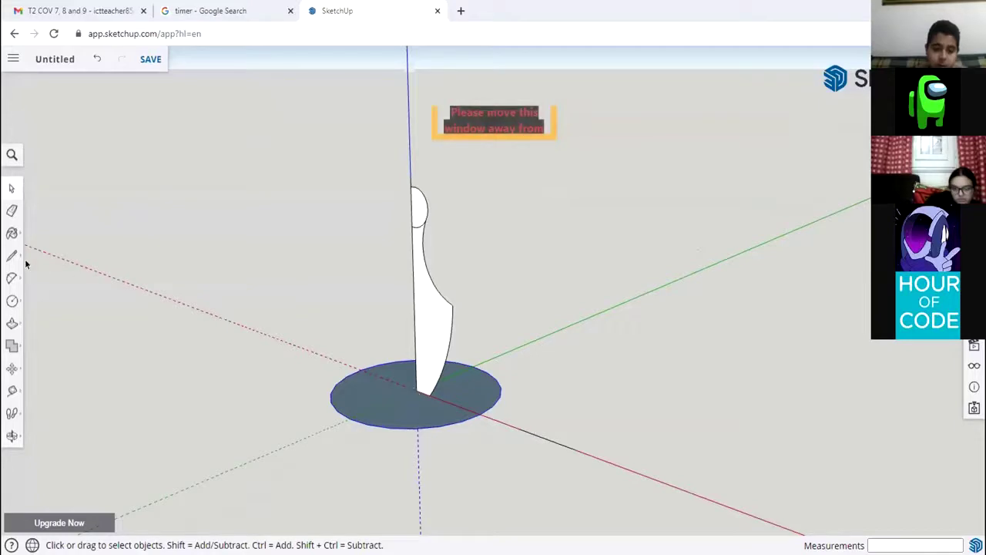
click(11, 304)
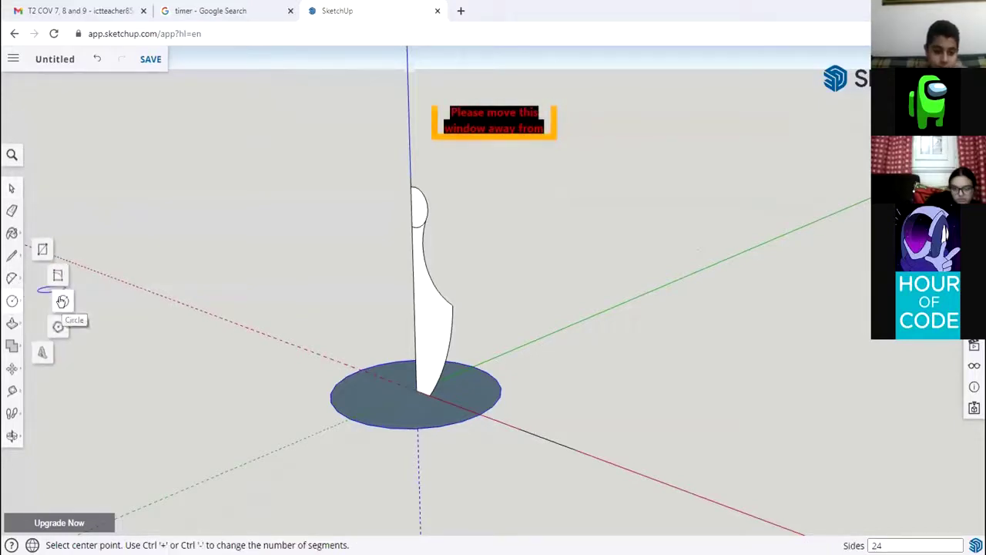
click(417, 389)
click(461, 393)
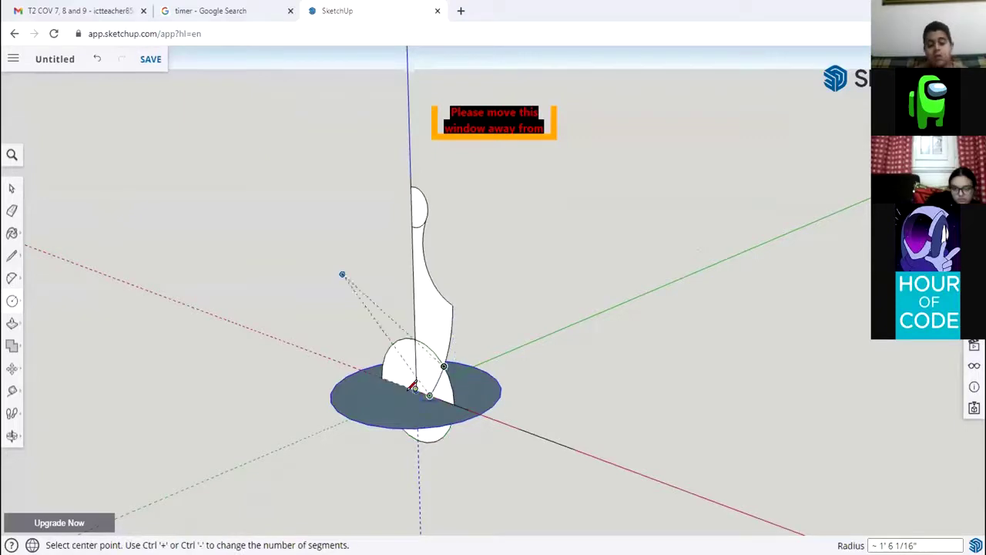
key(ctrl+z)
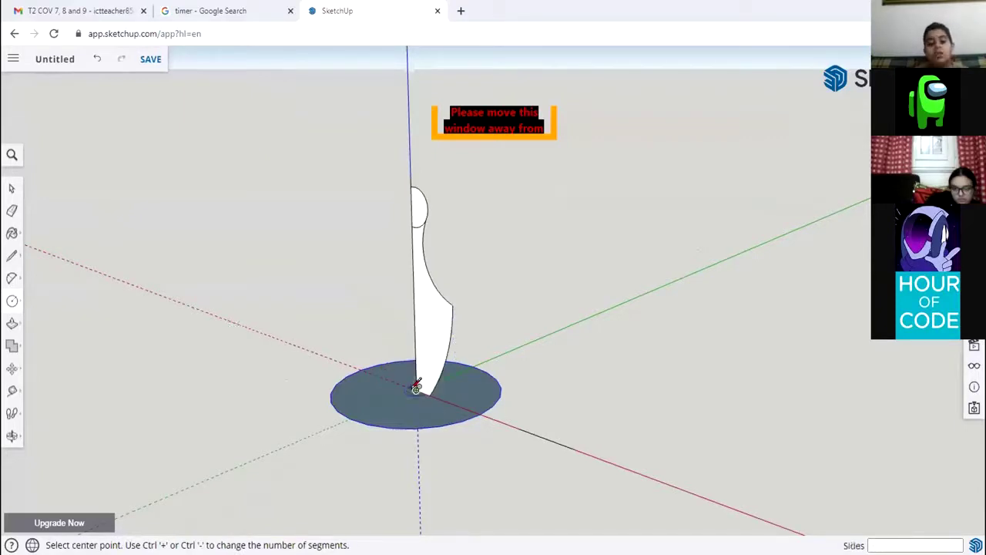
Try to draw a smaller concentric circle of about 1' 6" radius on the base disc, and undo it
click(416, 388)
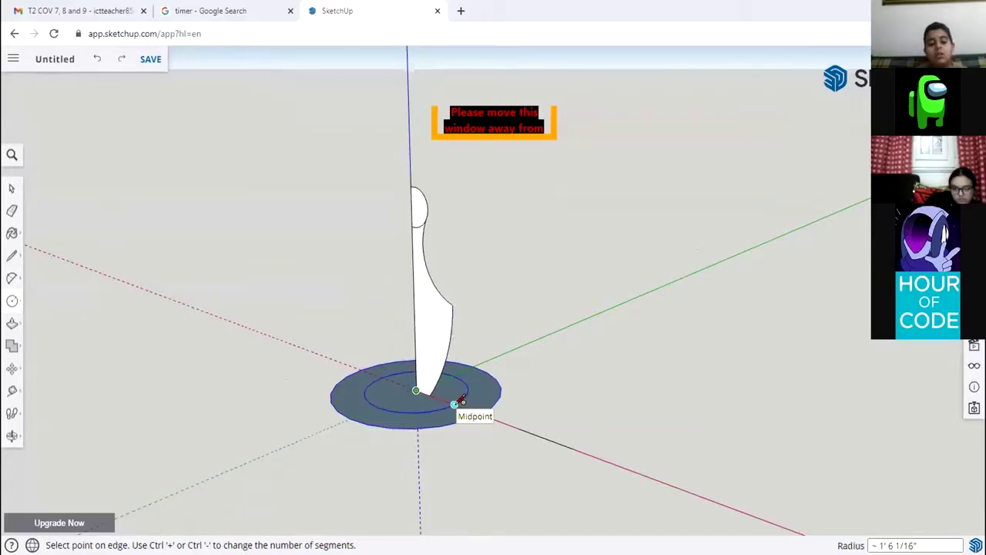
click(461, 398)
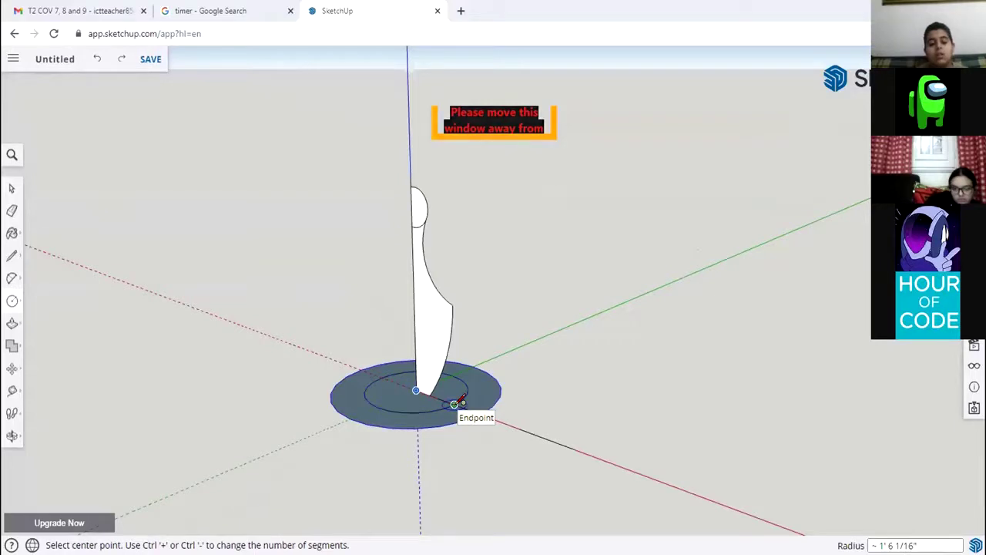
key(ctrl+z)
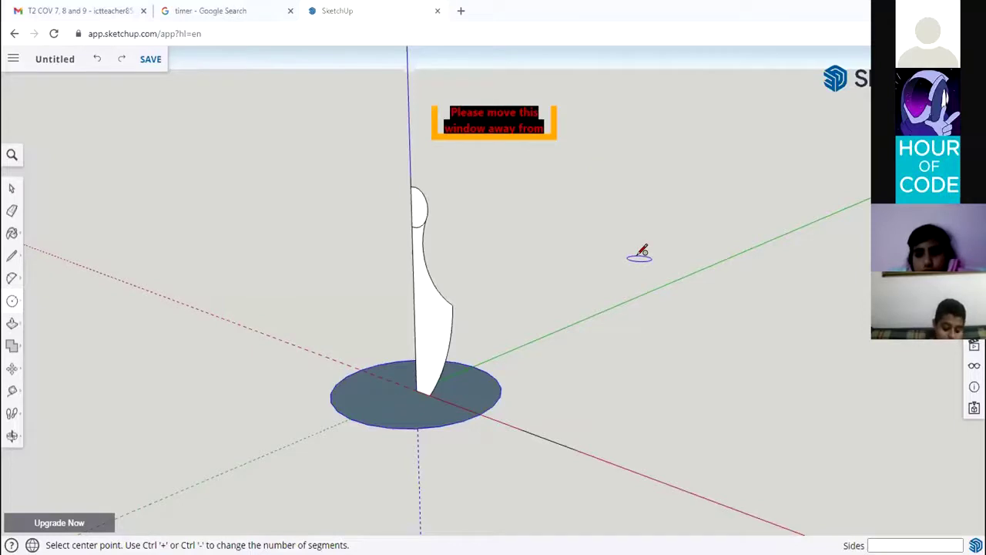
Undo everything drawn so far, including the profile and base circle, back to the starting scene with the scale figure
click(640, 255)
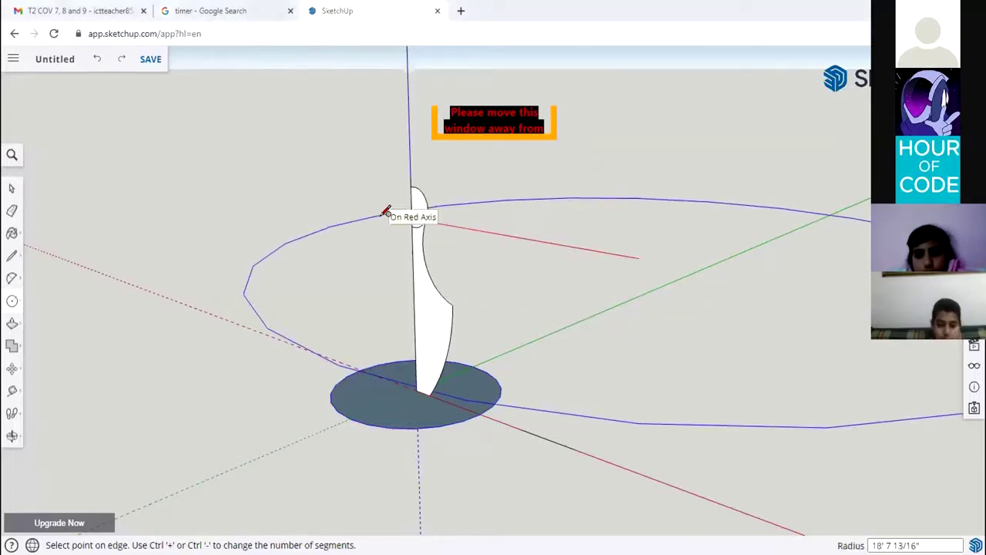
click(385, 211)
key(ctrl+z)
key(ctrl+z)
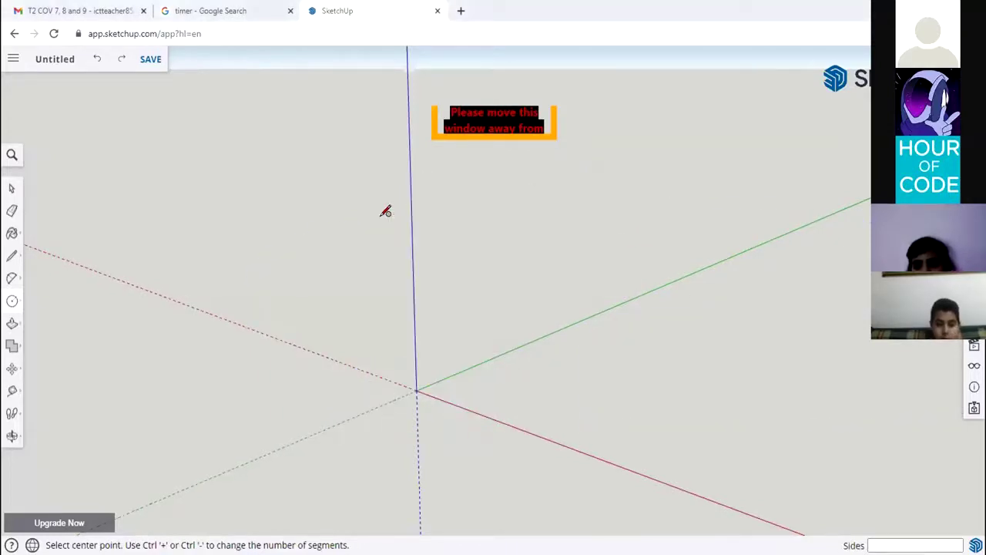
key(ctrl+z)
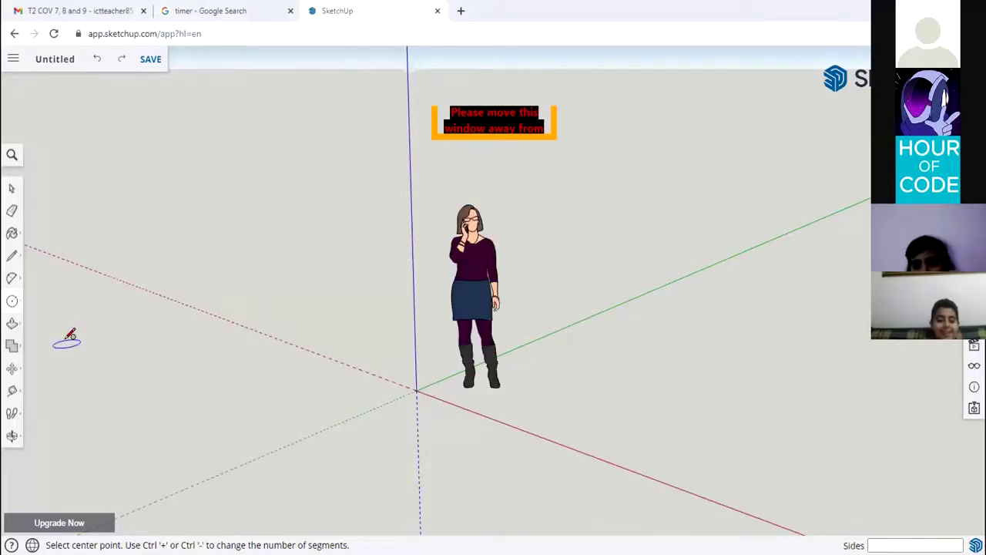
Delete the scale figure standing beside the origin
click(12, 436)
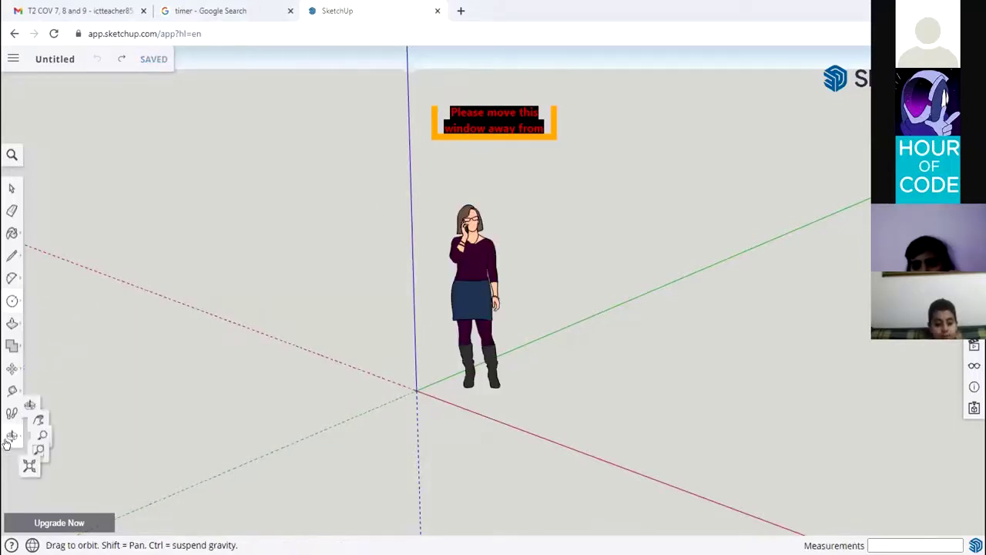
drag(396, 409, 630, 299)
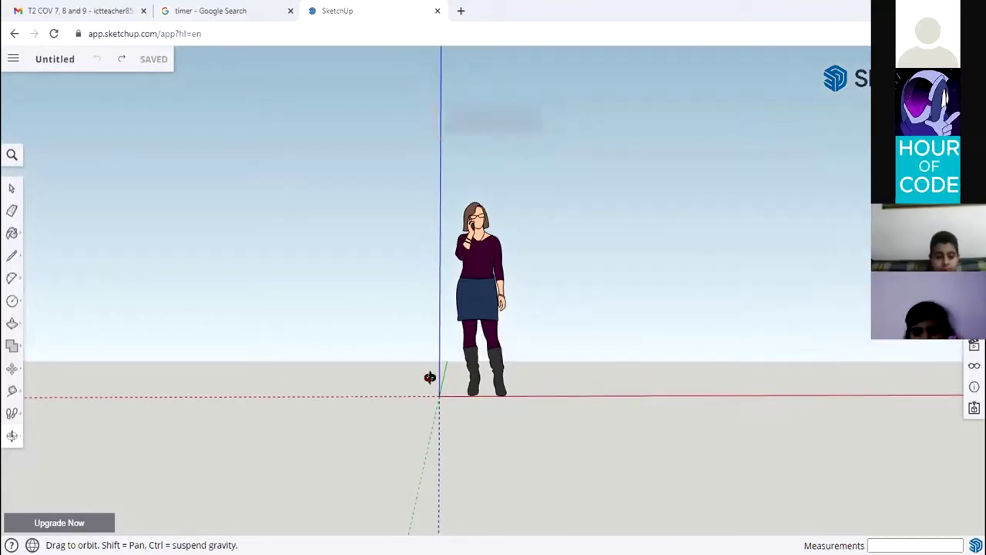
click(11, 188)
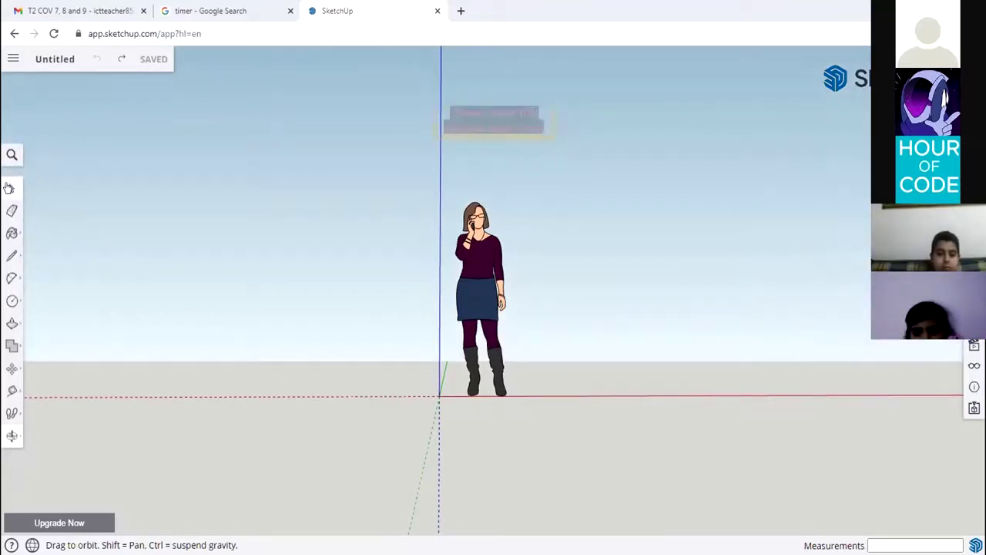
right_click(480, 282)
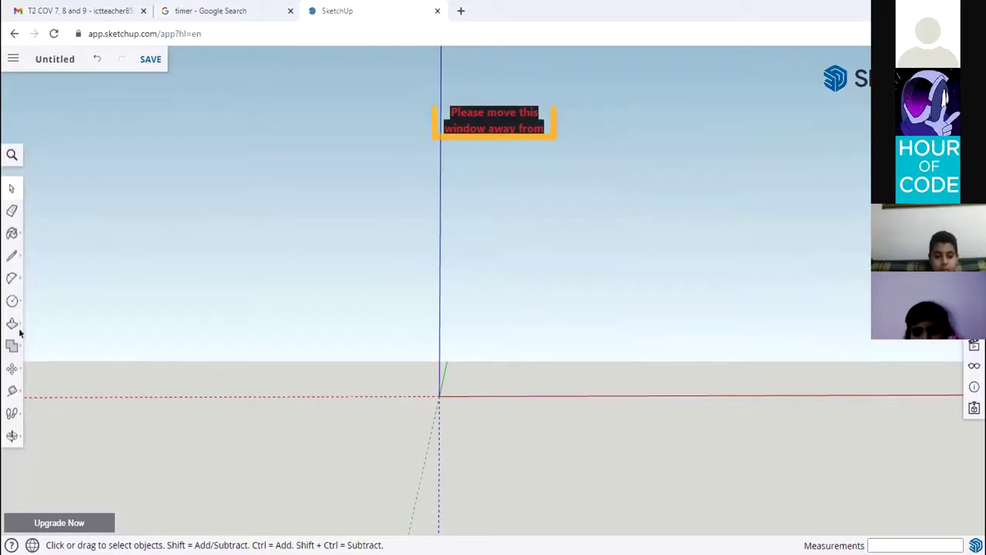
Draw an upright rectangle about 6' 7" wide and 8' 2" high from the origin along the red and blue axes
click(13, 303)
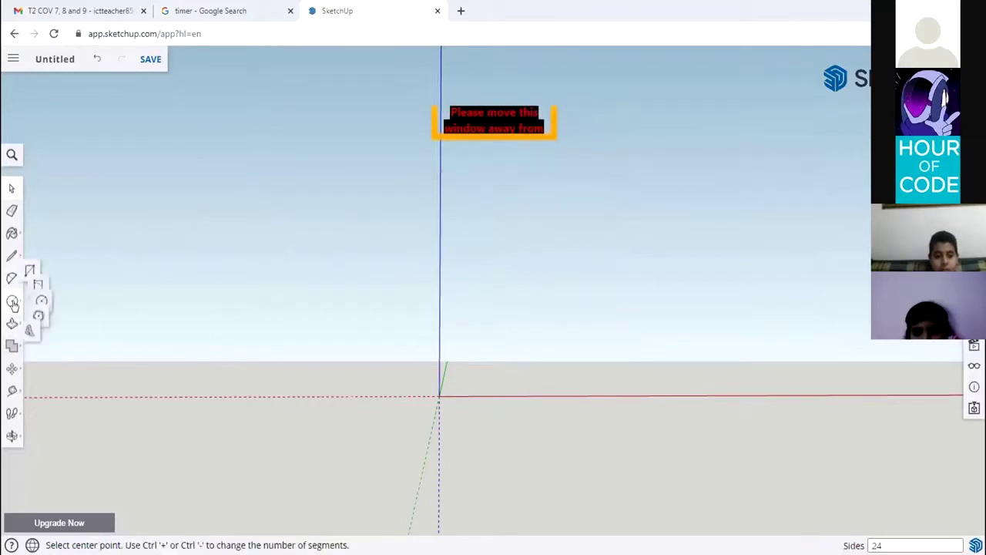
click(40, 252)
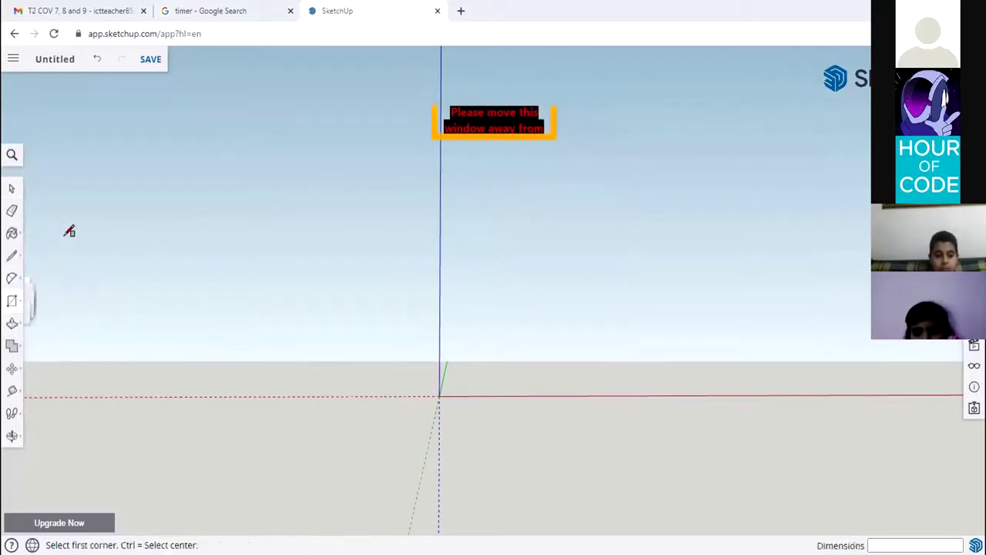
click(440, 395)
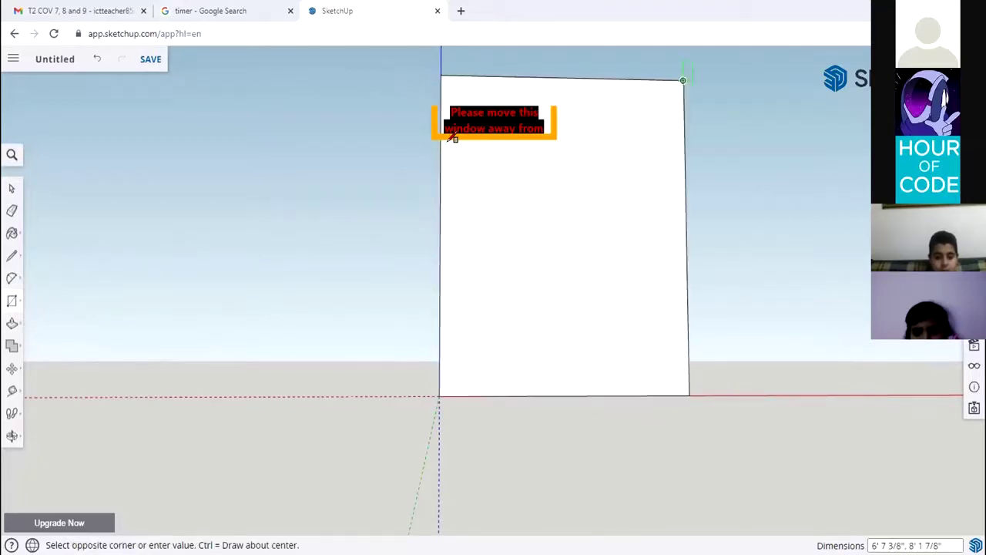
click(683, 80)
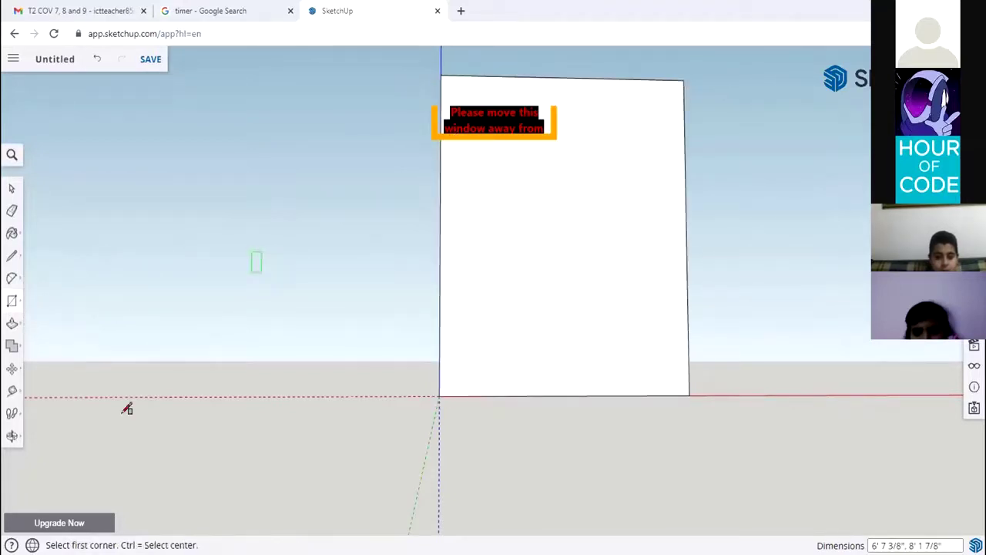
Draw a circle with a radius of about 3' 2" on the ground, centred on the origin at the rectangle's lower corner
click(12, 435)
drag(687, 344, 548, 308)
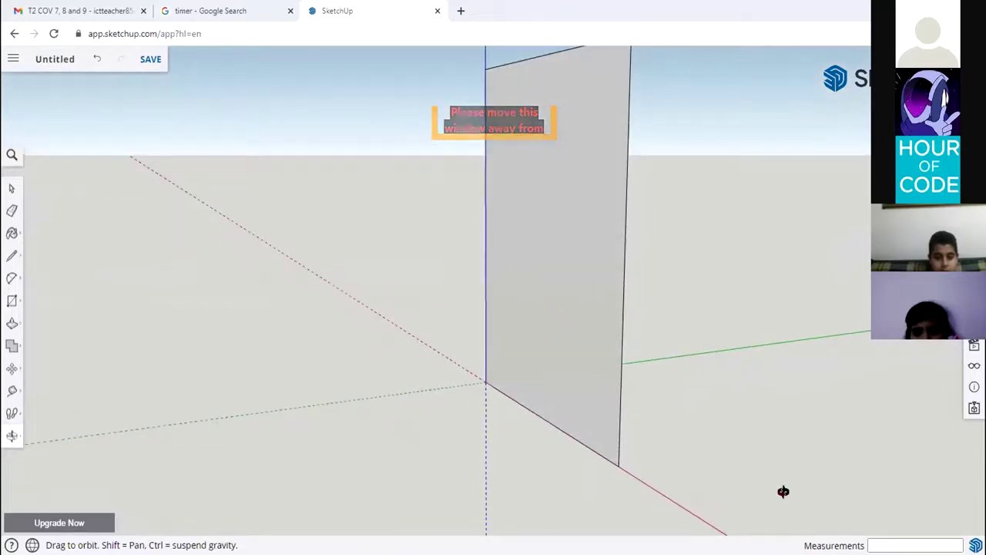
click(12, 299)
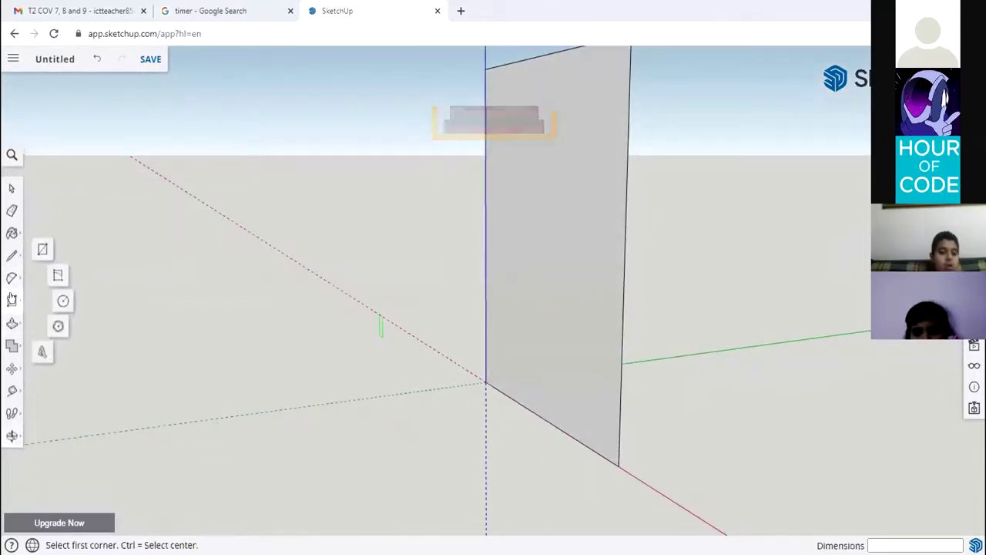
click(63, 303)
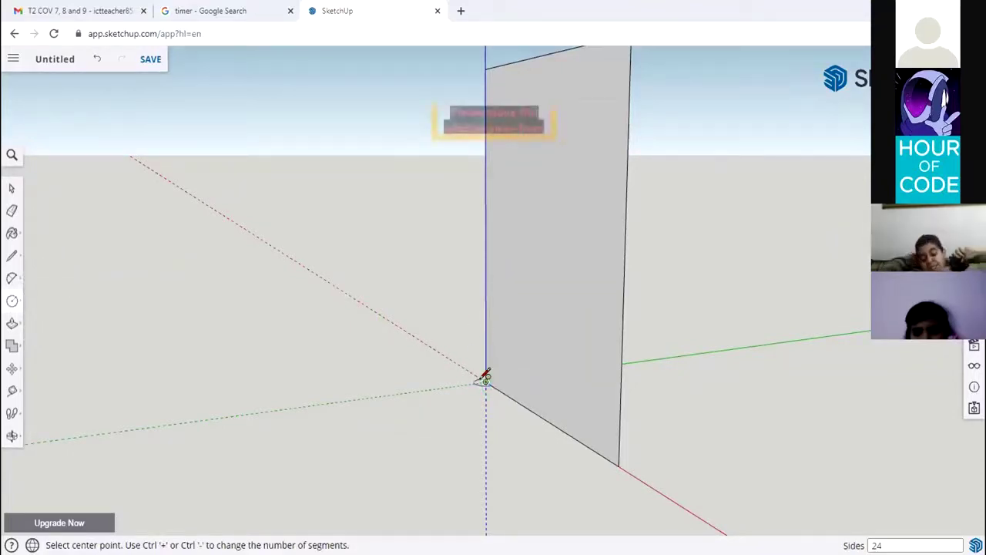
click(485, 381)
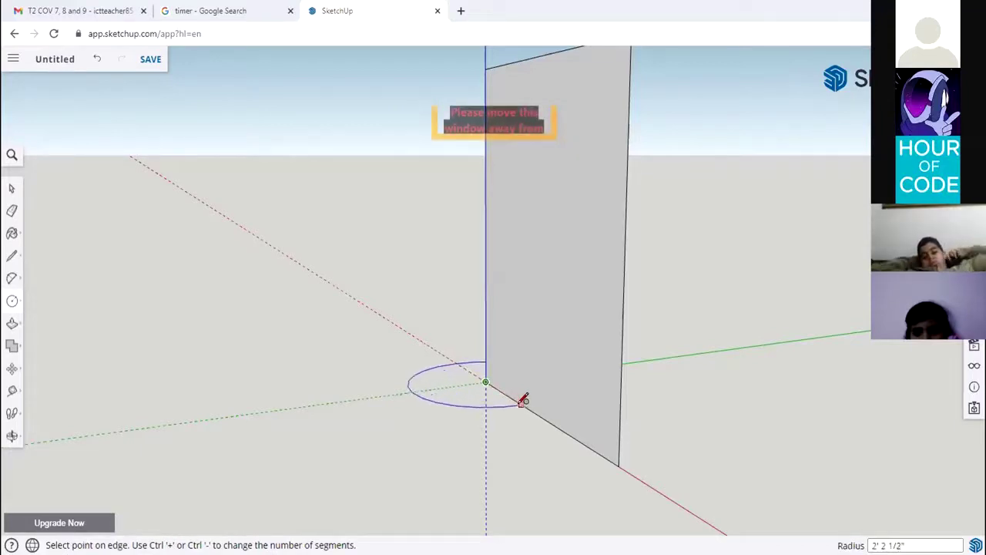
click(537, 413)
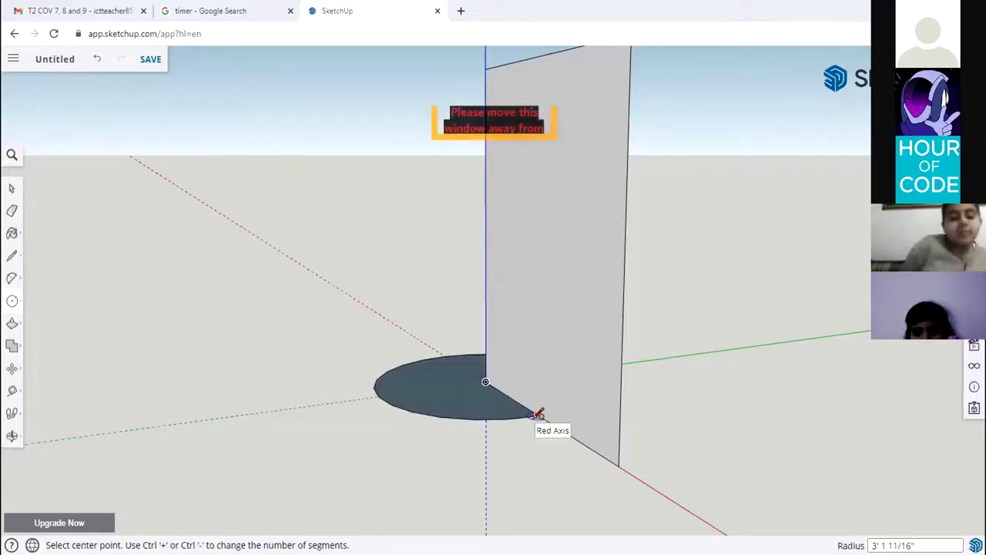
Inspect the upright rectangle and ground circle from the front, framing both within the view
click(11, 435)
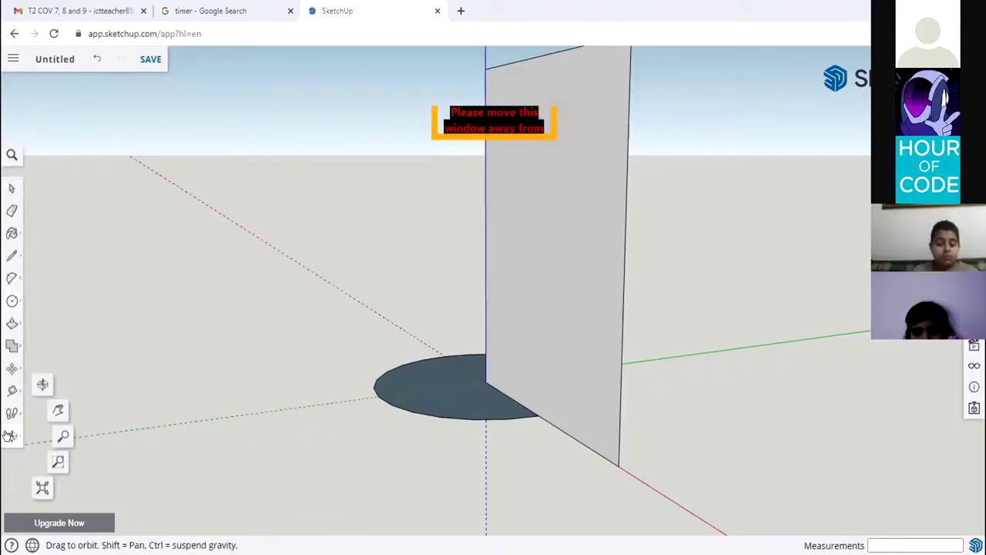
drag(460, 410, 712, 344)
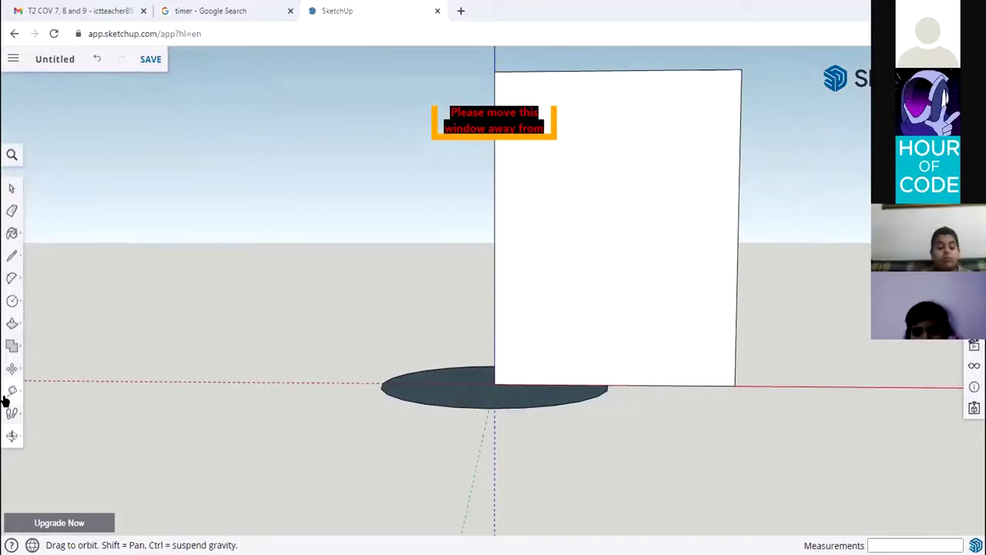
click(12, 436)
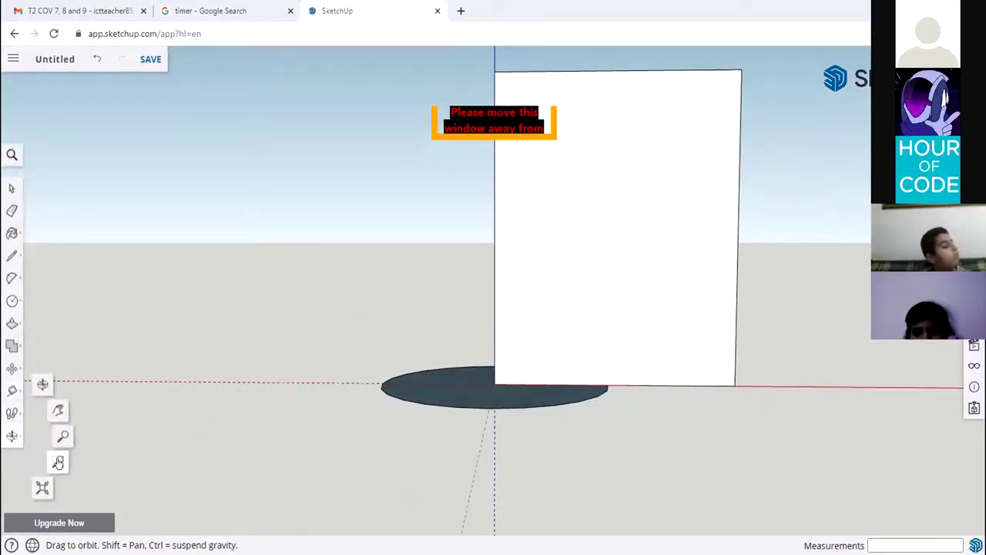
click(63, 439)
drag(473, 331, 427, 451)
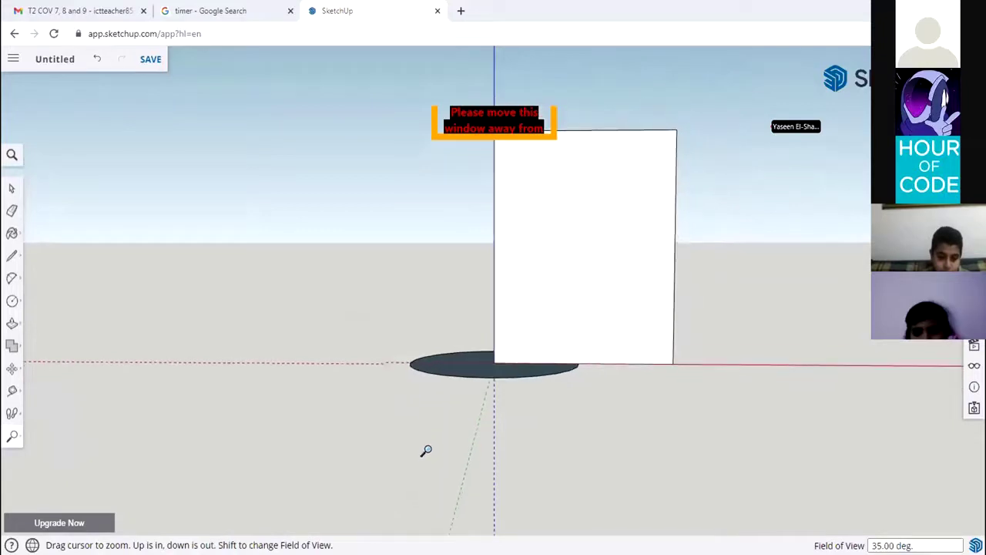
click(11, 436)
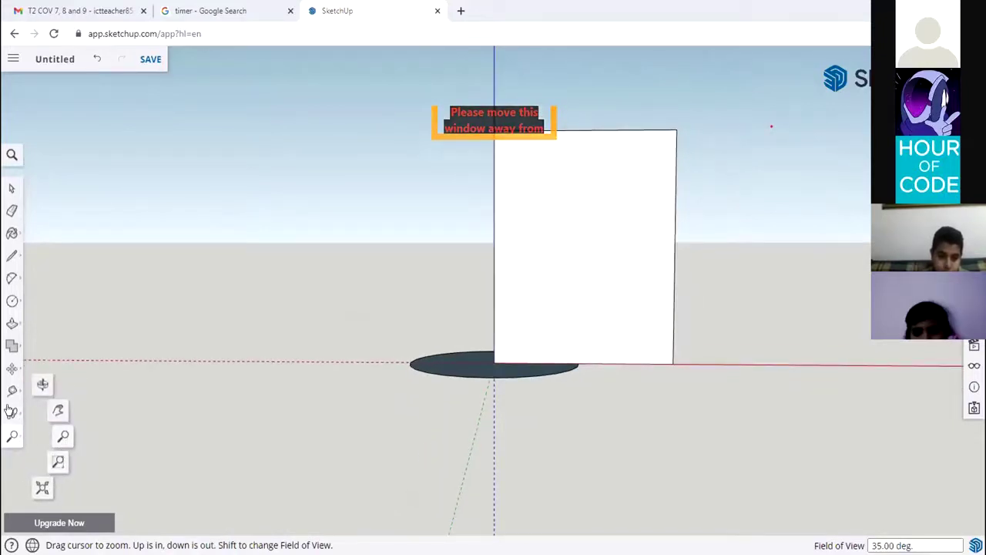
click(41, 385)
drag(493, 334, 442, 355)
click(12, 434)
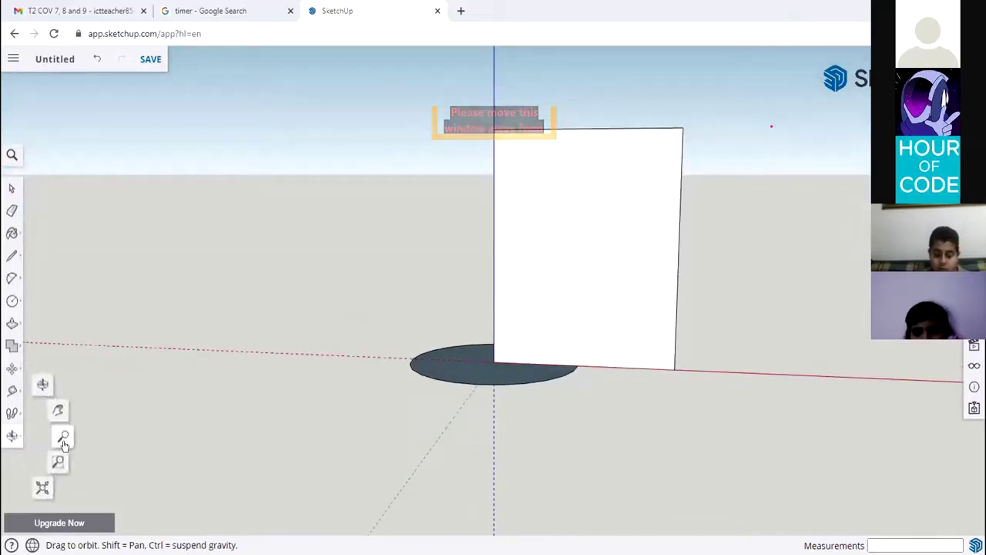
click(63, 439)
drag(414, 320, 546, 125)
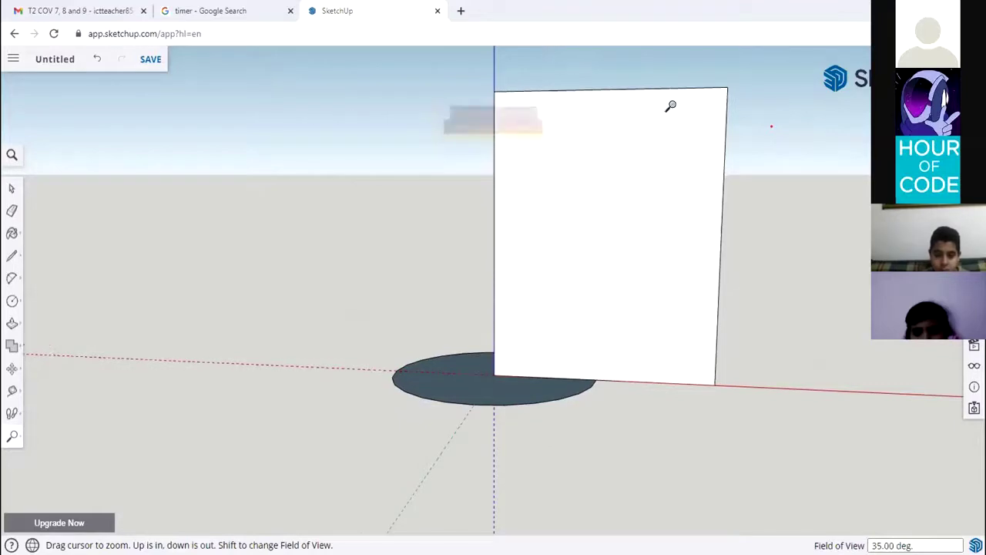
click(12, 437)
click(60, 410)
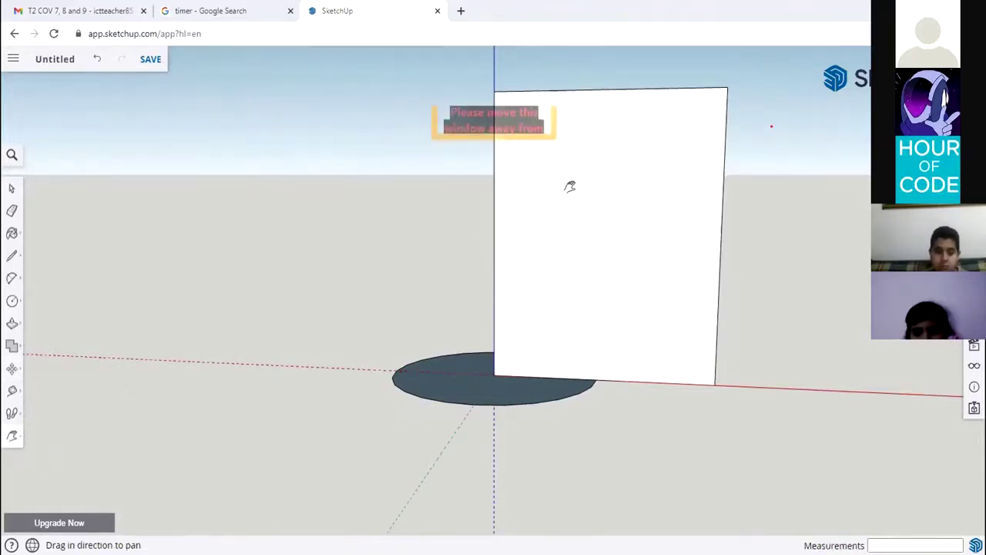
drag(570, 185, 491, 287)
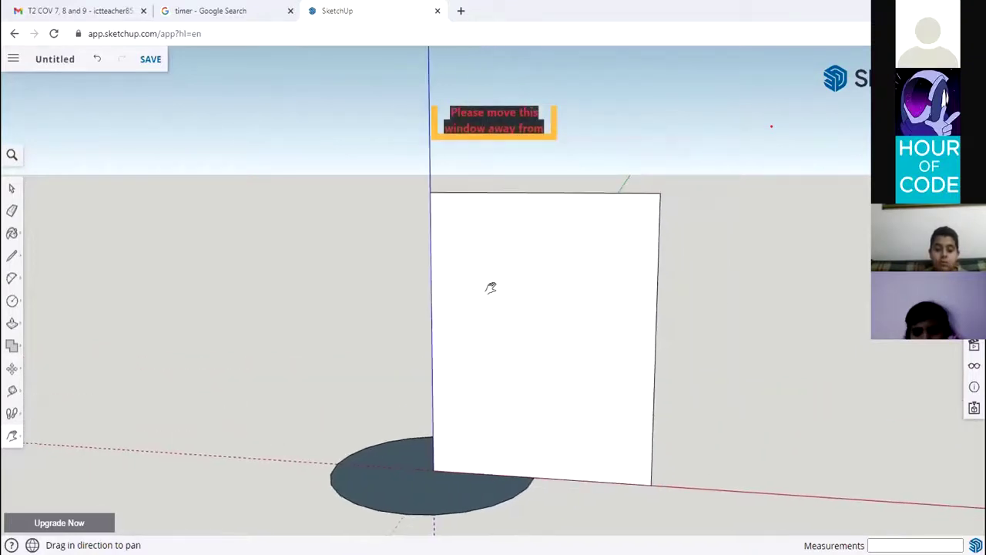
Draw an arc bulging about 10" into the rectangle, its ends about 1' 3" apart on the blue-axis edge near the top
click(11, 278)
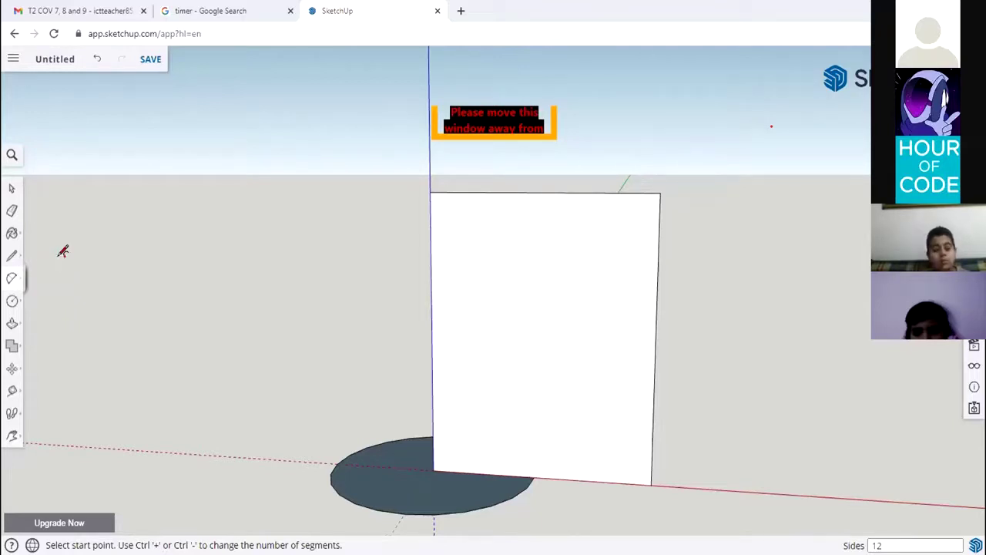
click(430, 205)
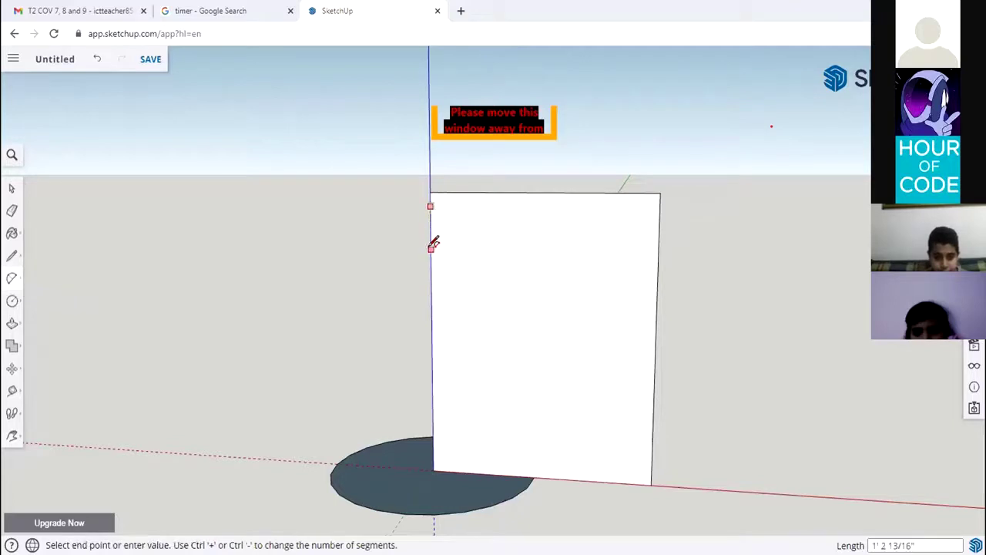
click(430, 248)
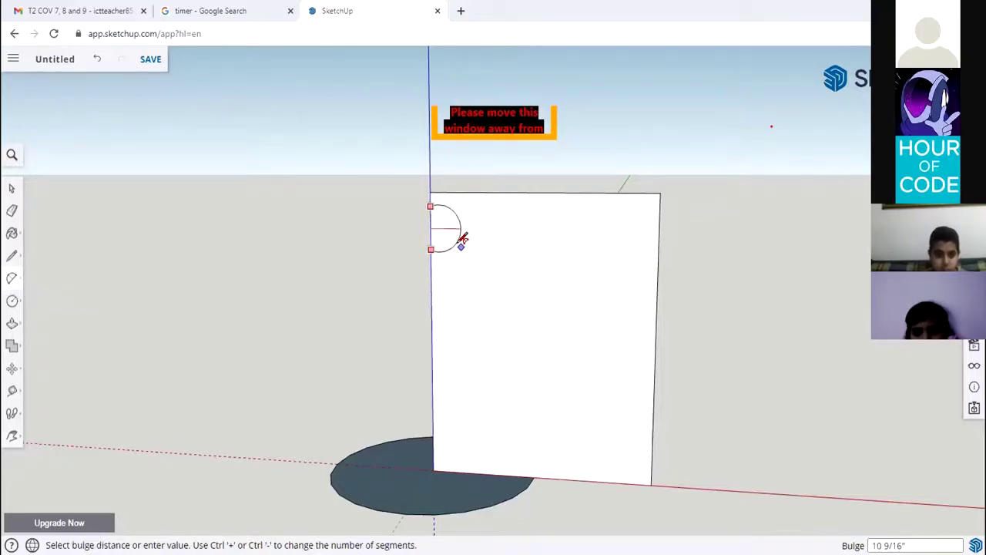
click(463, 238)
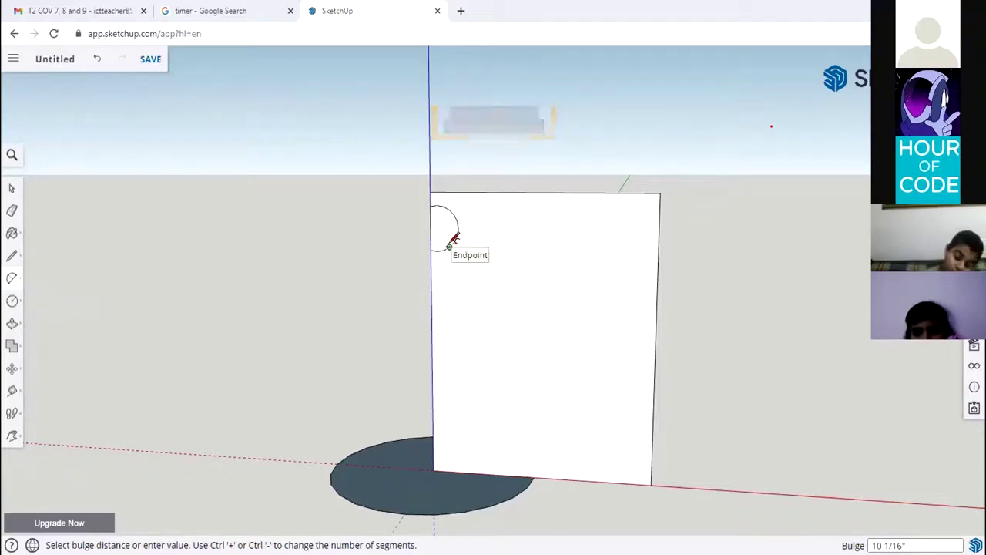
Draw an inward-curving neck arc from the head arc's lower part to the rectangle's middle, with a bulge of about 7"
click(451, 245)
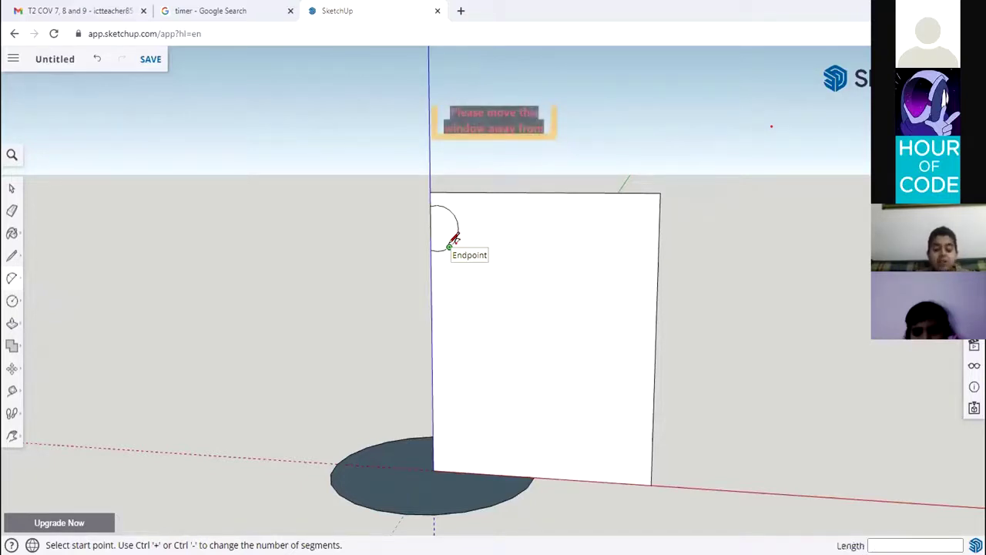
click(450, 246)
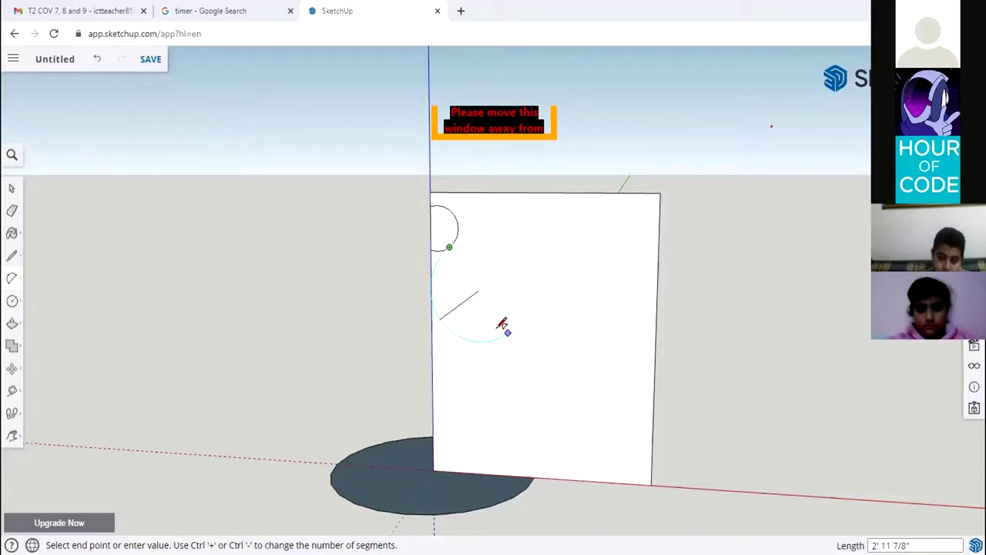
click(500, 332)
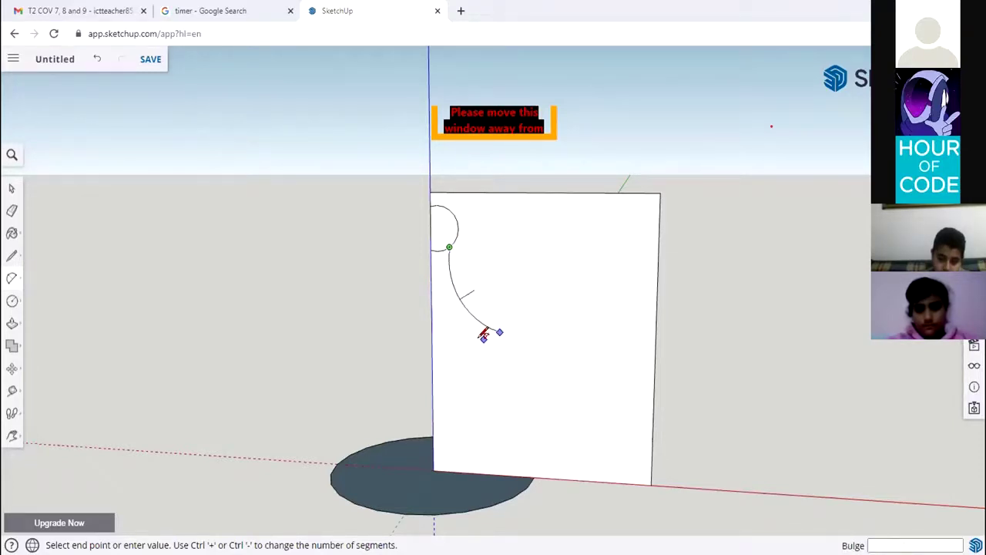
click(497, 331)
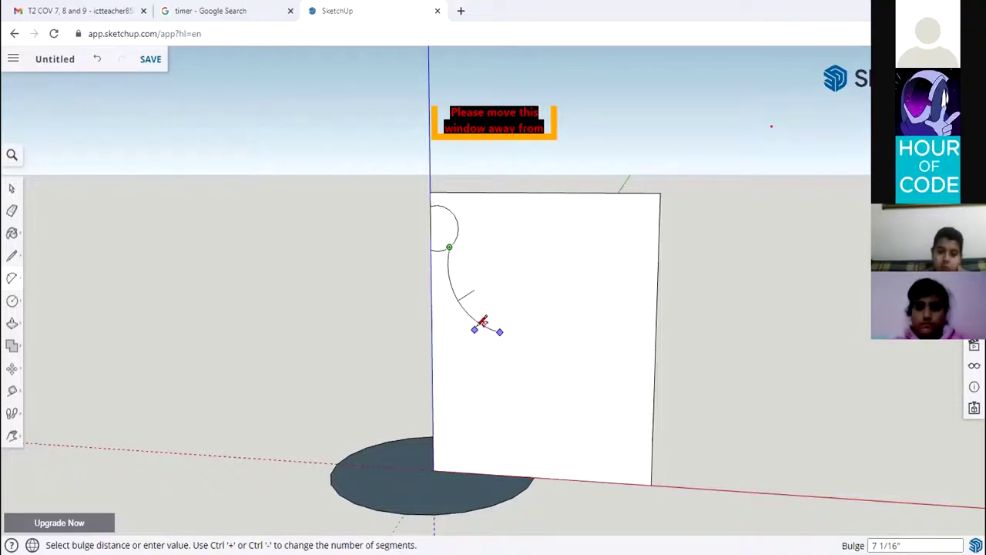
click(482, 322)
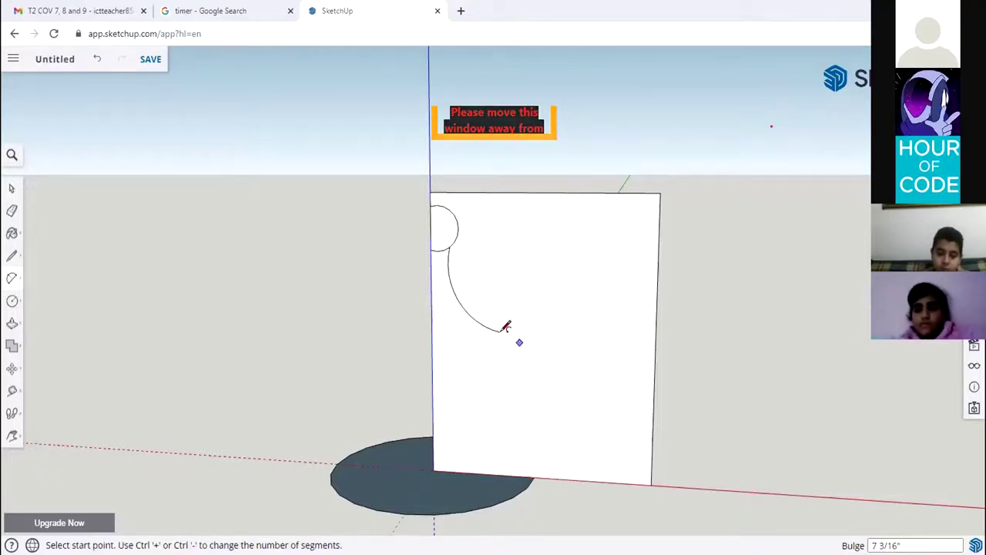
Draw an outward-curving body arc from the neck arc's lower end to the rectangle's bottom edge, with a bulge of about 3"
click(500, 330)
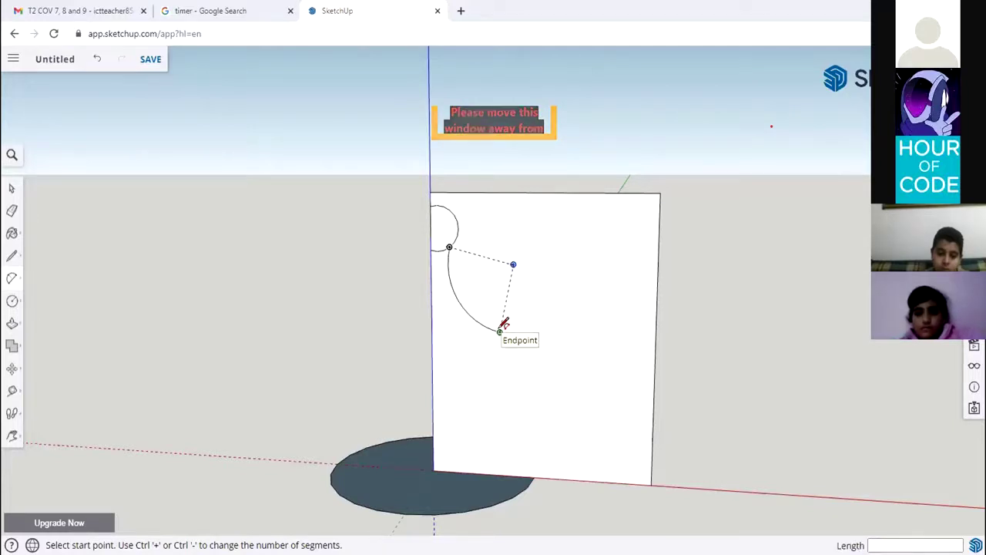
click(500, 330)
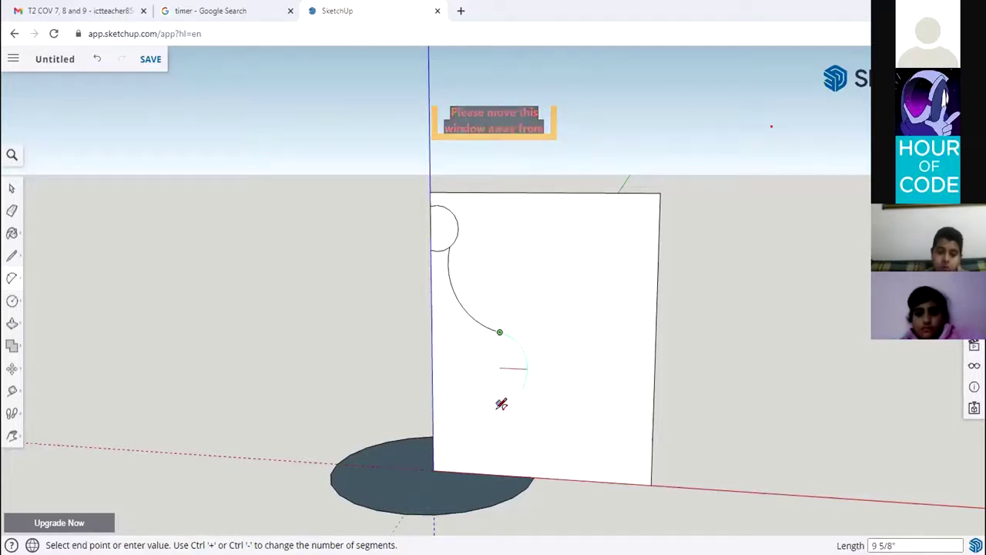
click(463, 470)
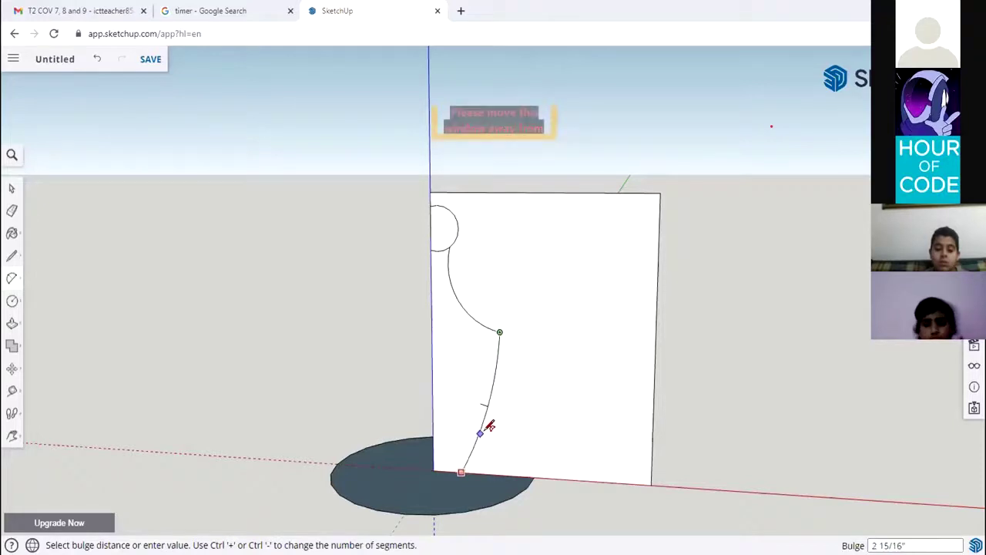
click(490, 426)
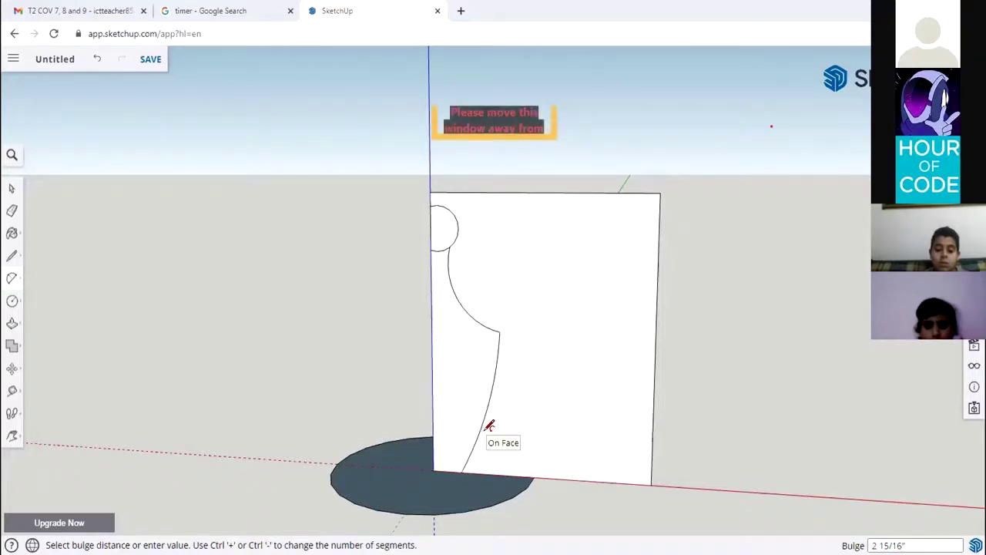
Erase the rectangle's top edge and its outer vertical edge, leaving only the curved profile
click(12, 210)
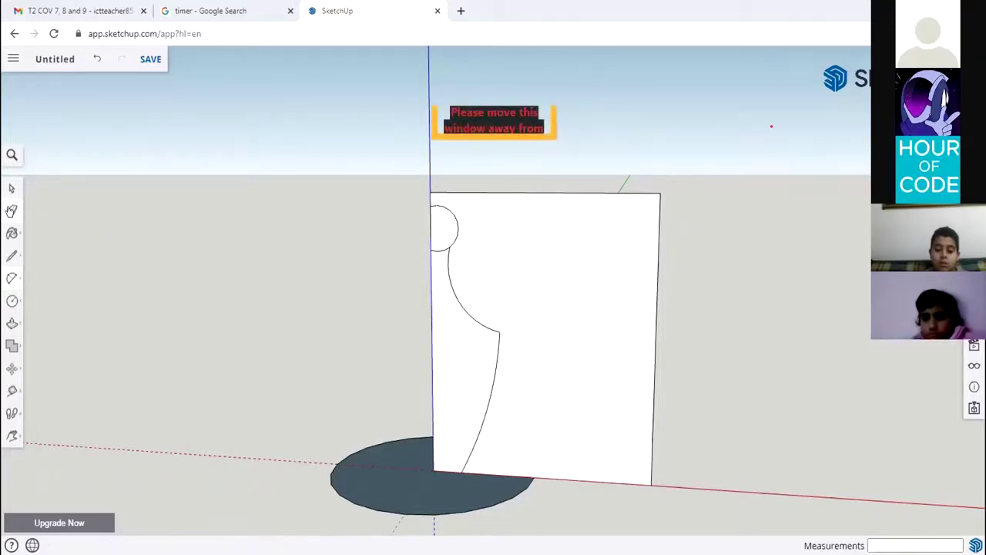
click(460, 192)
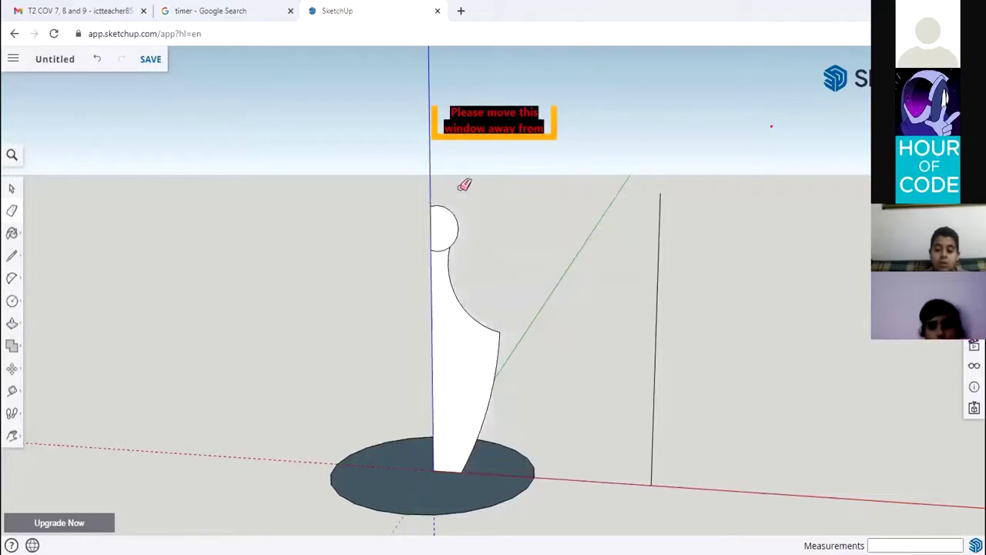
click(659, 231)
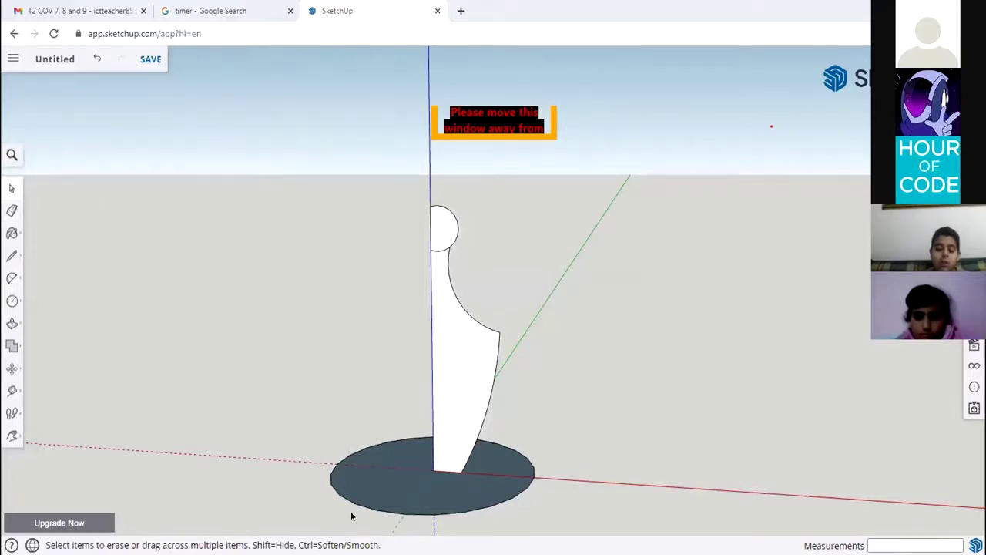
Try to revolve the body profile face around the ground circle with Follow Me, and undo it
key(space)
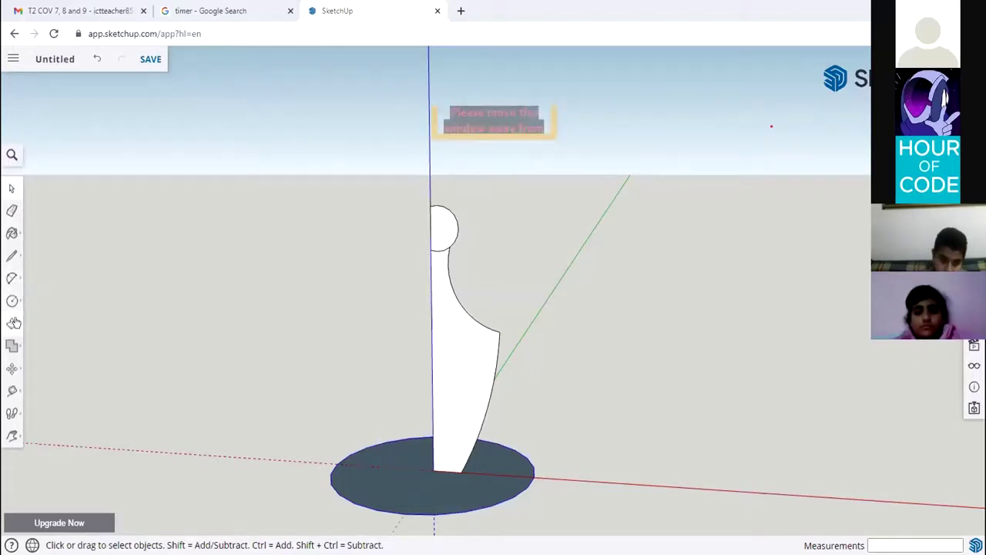
click(14, 324)
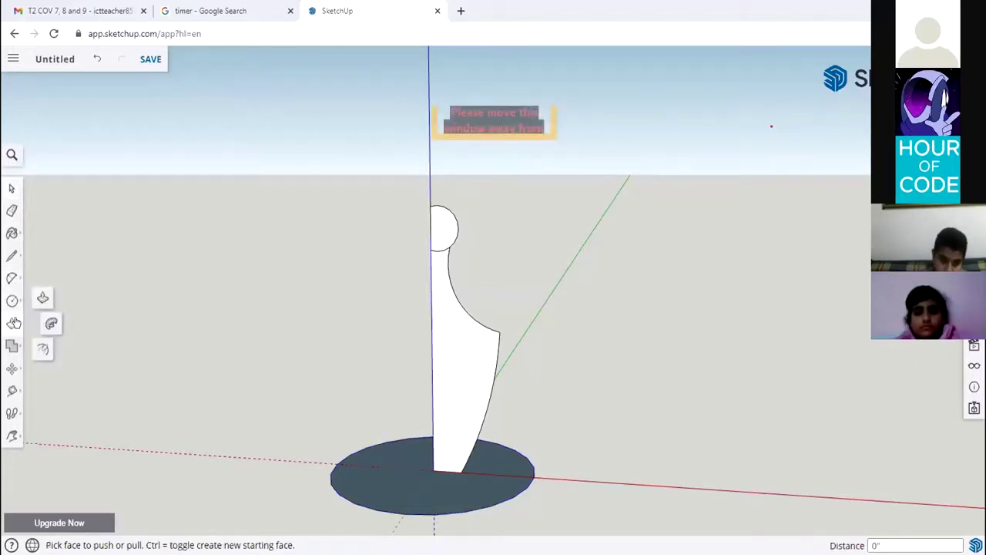
click(52, 324)
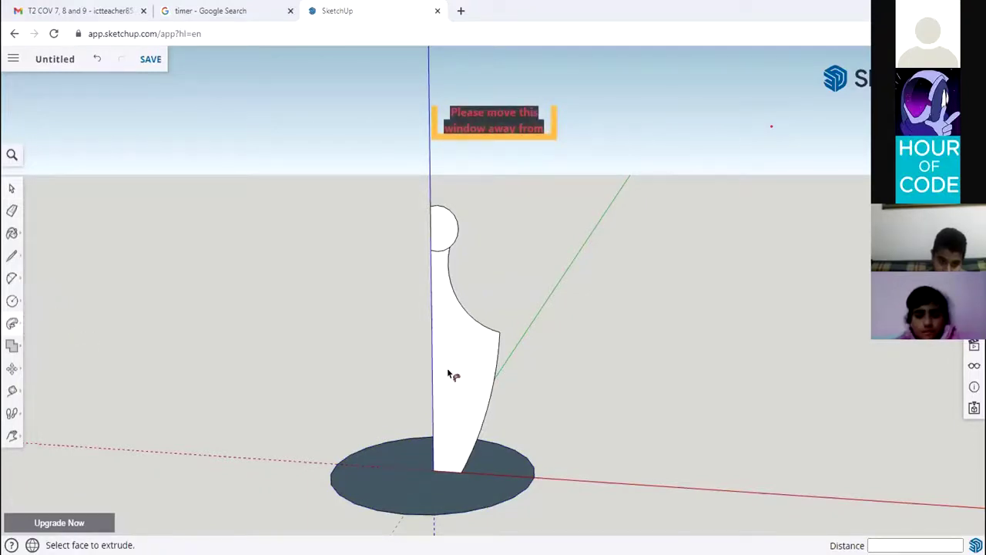
click(11, 189)
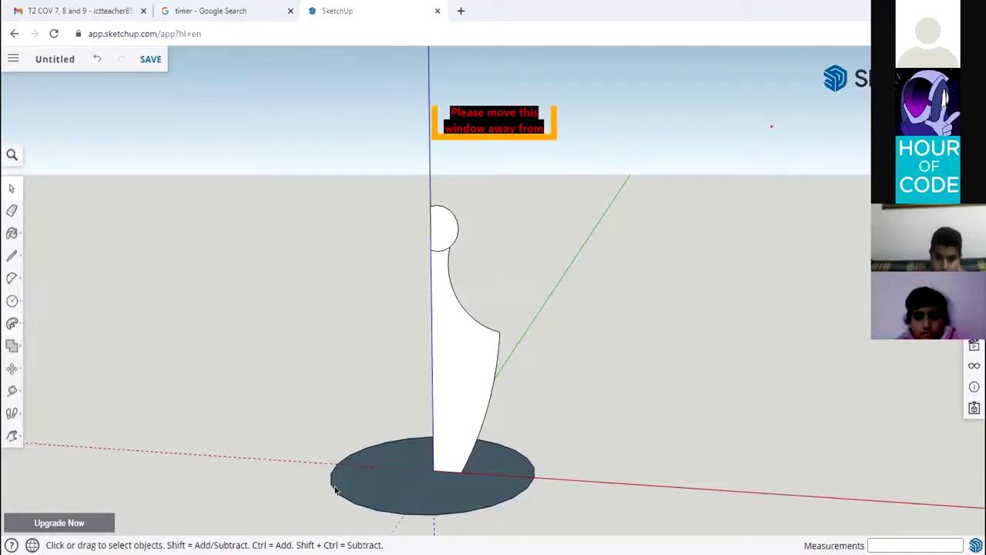
click(11, 327)
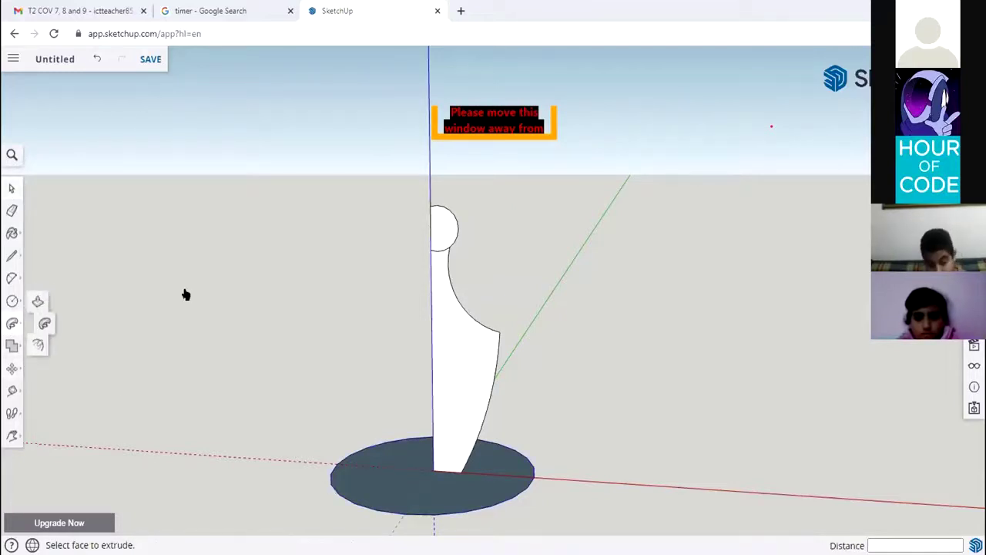
click(474, 403)
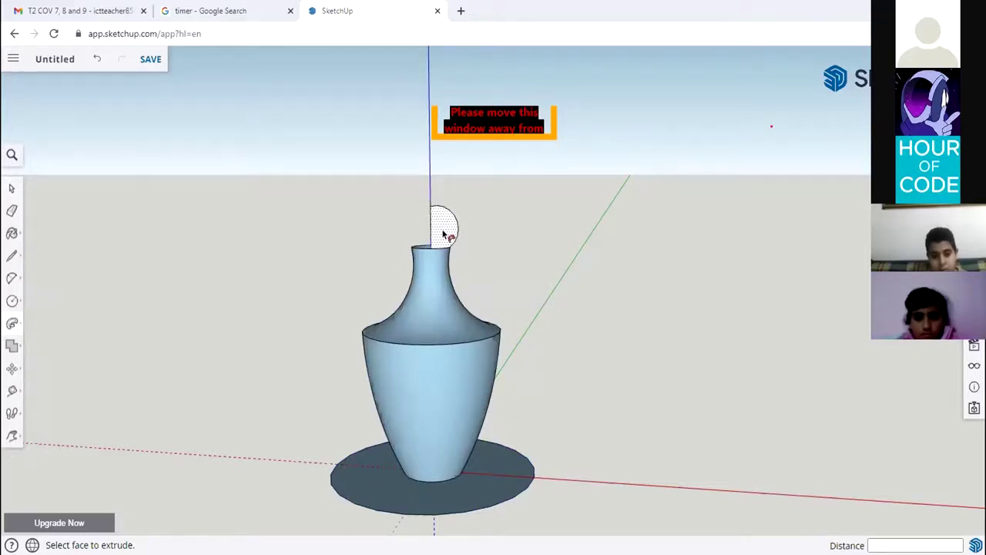
key(ctrl+z)
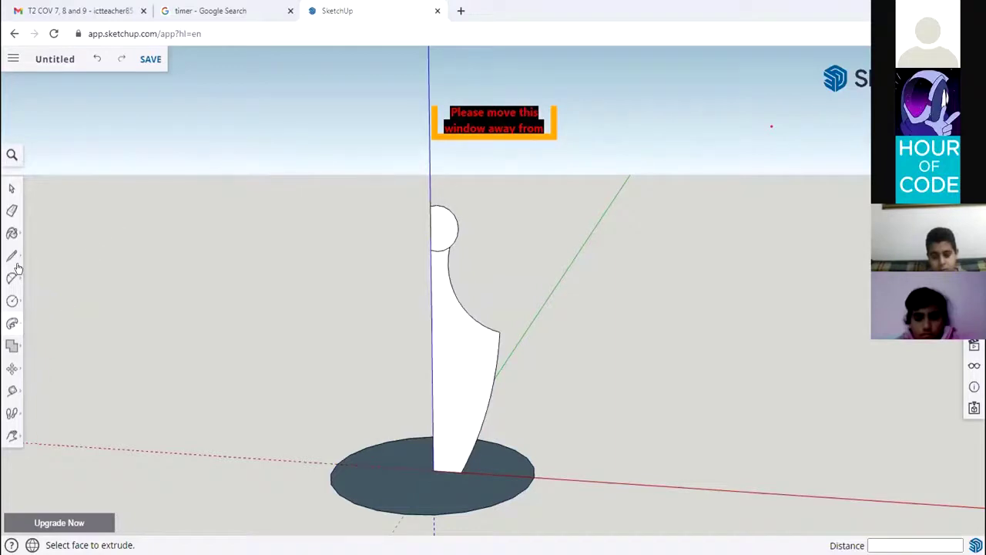
Erase the arc segment dividing the head from the body, and revolve the joined profile around the ground circle with Follow Me
click(12, 211)
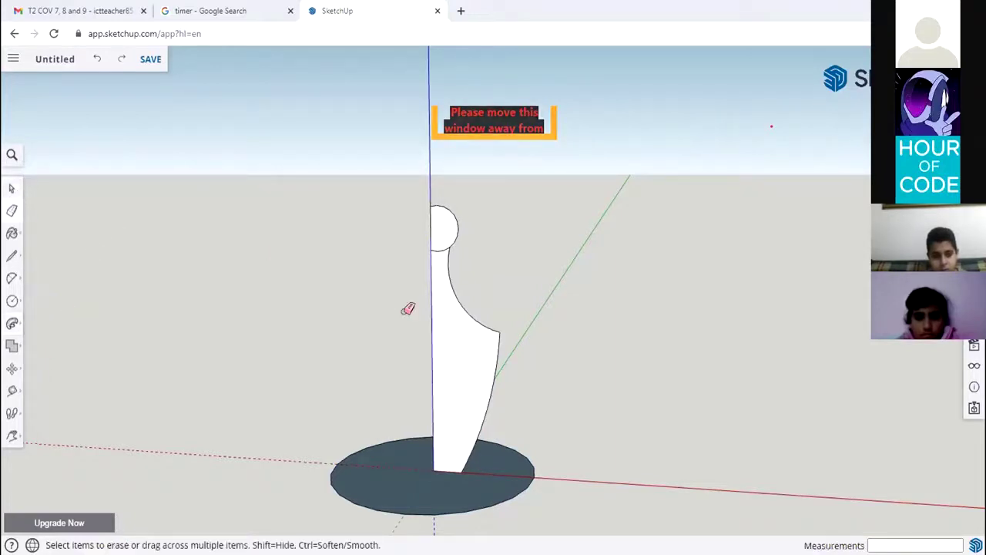
click(441, 247)
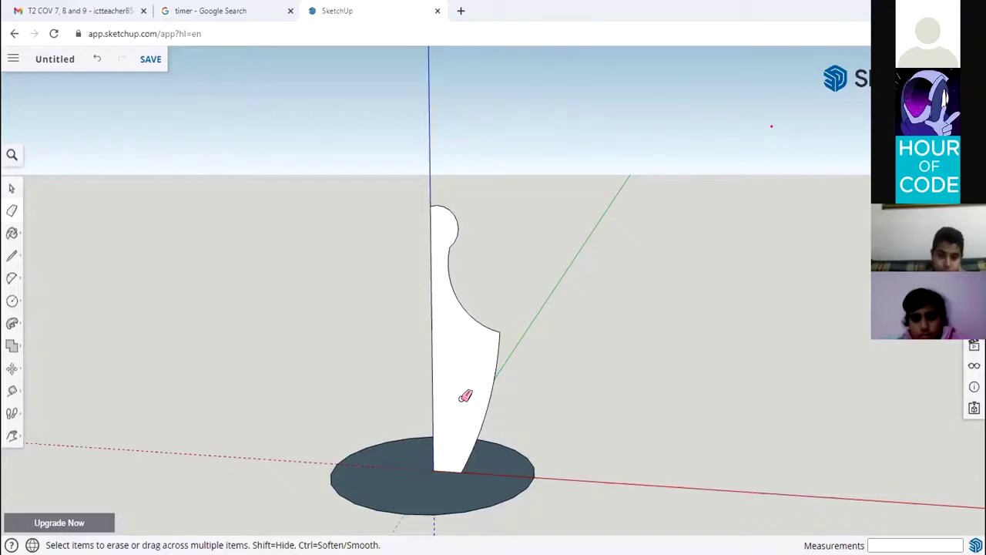
click(10, 188)
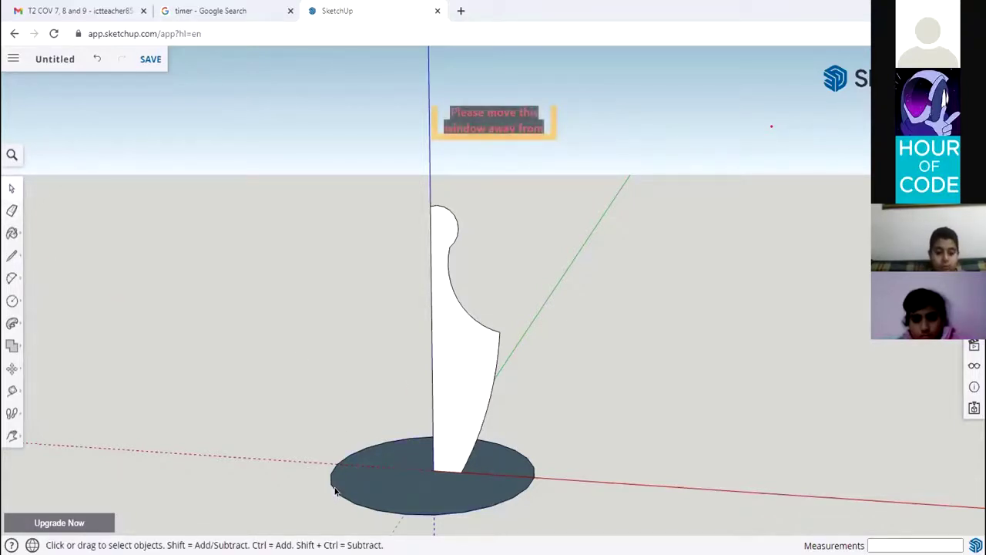
click(12, 325)
click(458, 403)
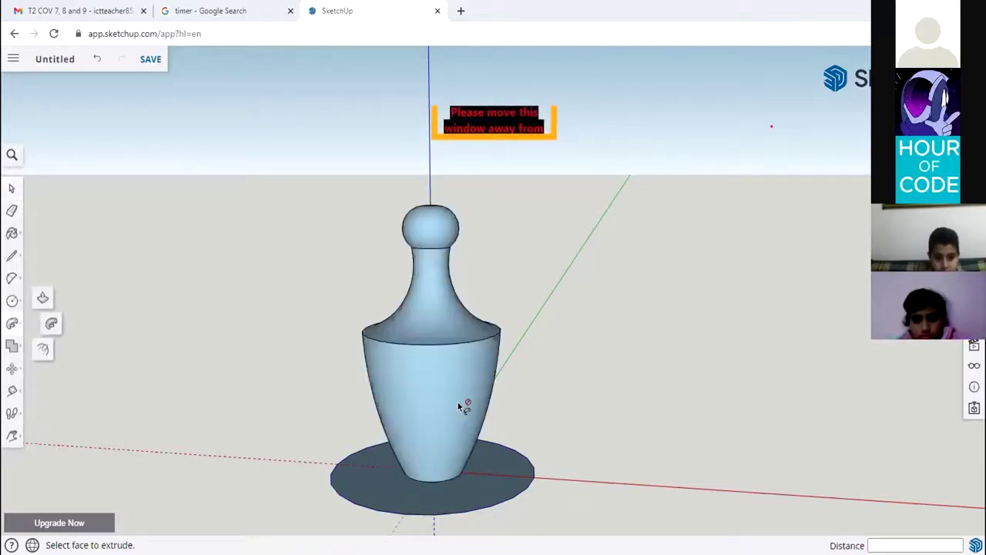
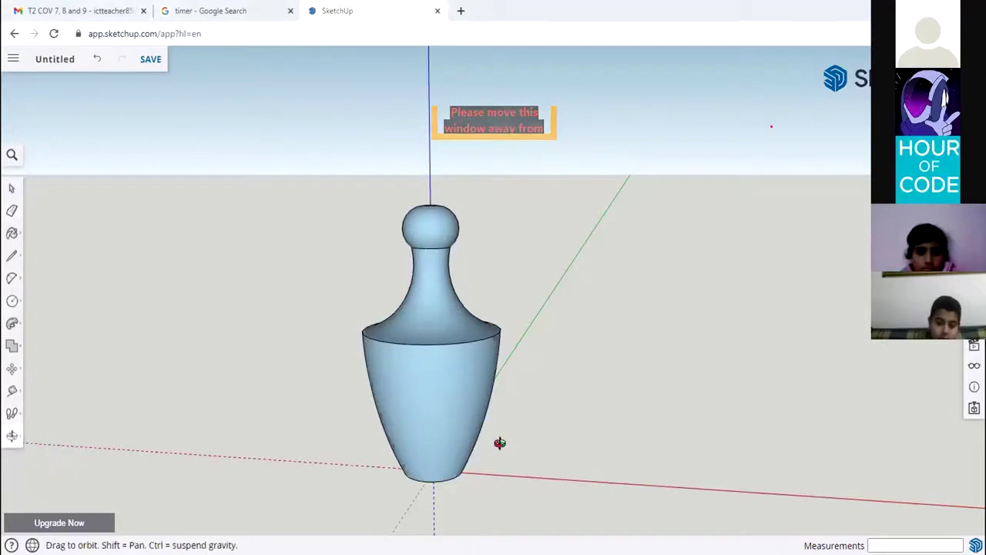
Draw a circle with a radius of about 2' 9" on the ground beside the revolved object
drag(500, 440, 815, 277)
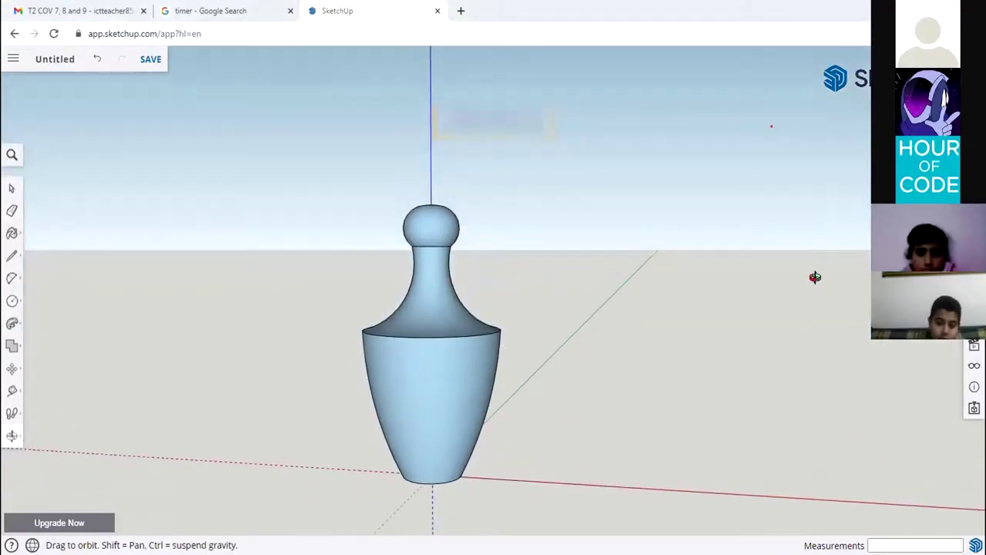
drag(816, 276, 669, 478)
drag(603, 483, 598, 482)
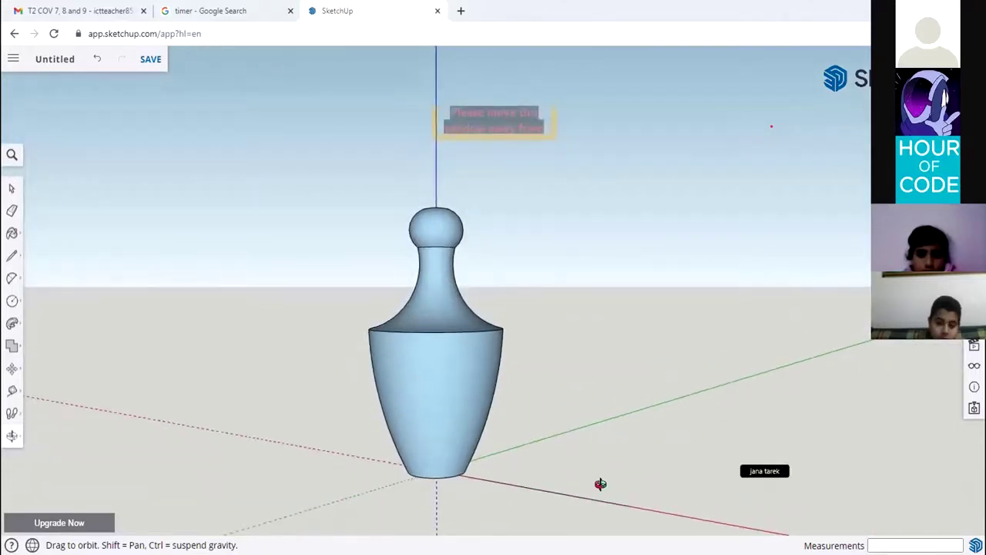
click(11, 300)
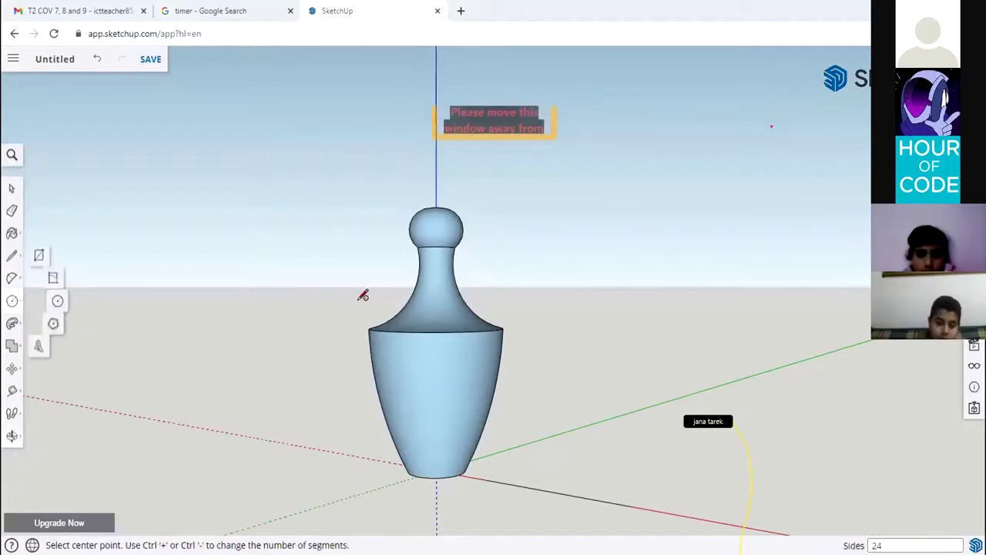
click(672, 465)
click(709, 446)
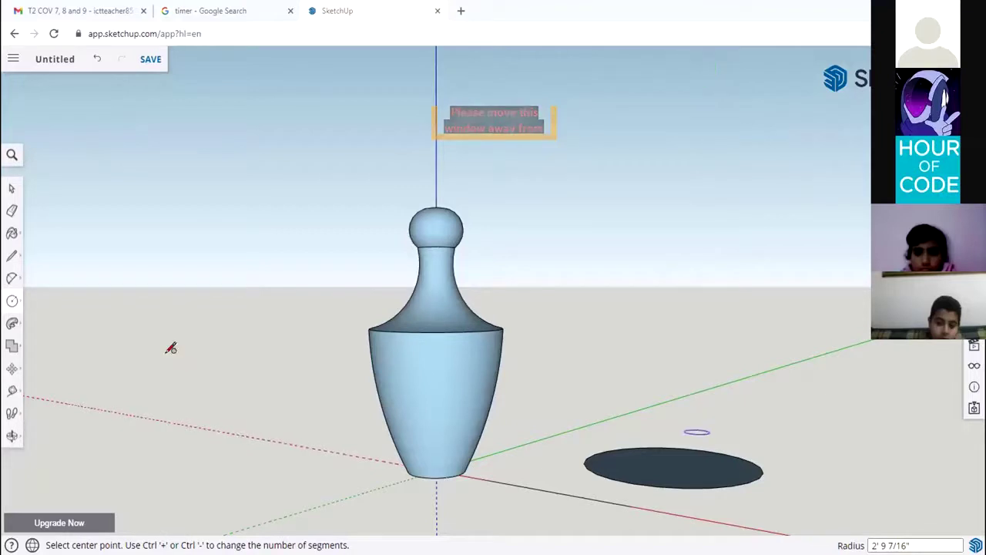
Inspect the revolved object and the separate ground circle from a low front angle
click(11, 438)
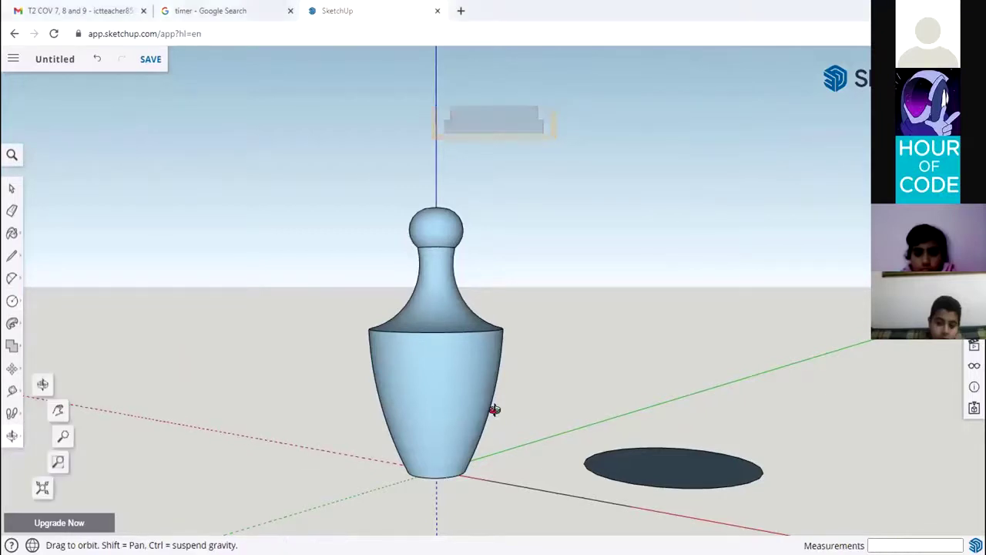
drag(493, 408, 606, 398)
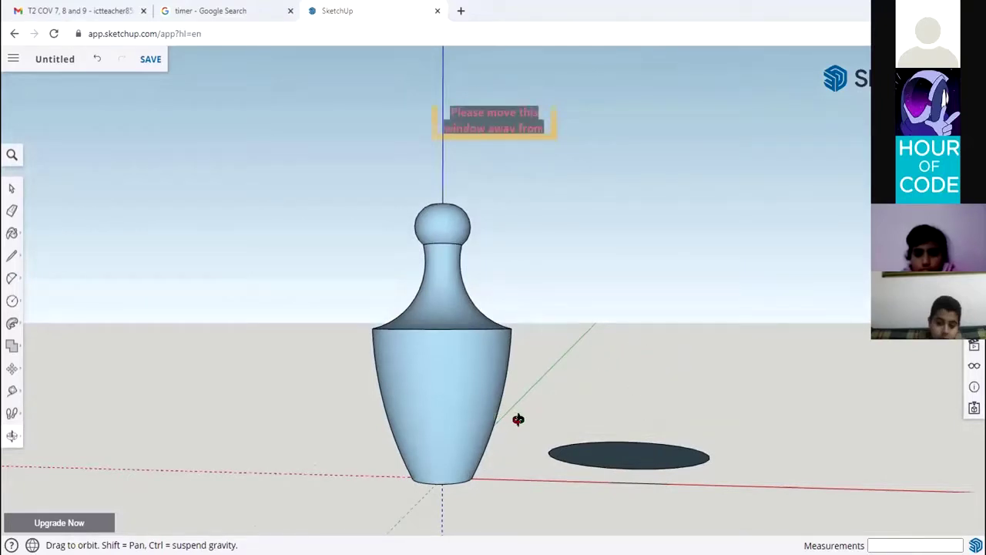
drag(518, 419, 371, 124)
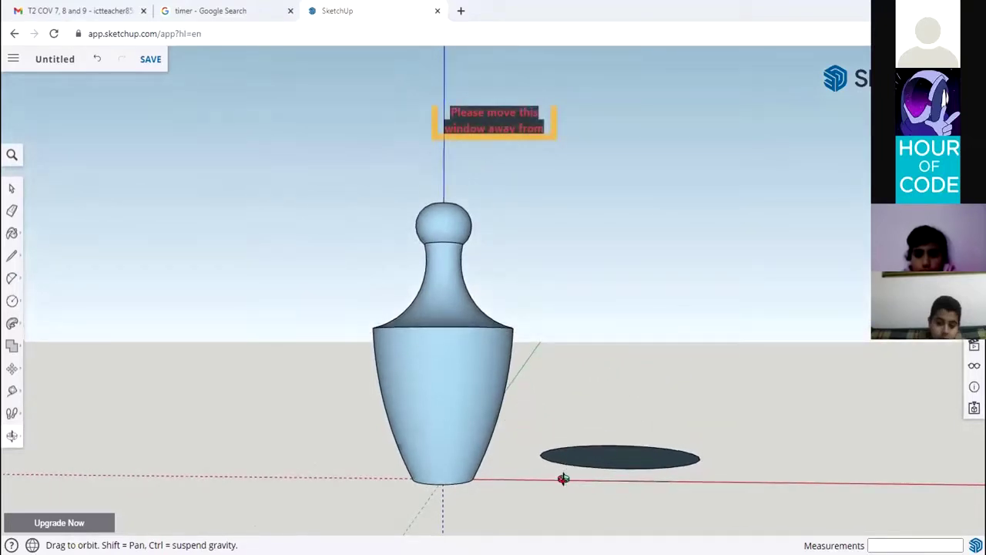
Draw an upright circle with a radius of about 1' 10", centred directly above the ground circle's centre
drag(562, 479, 524, 498)
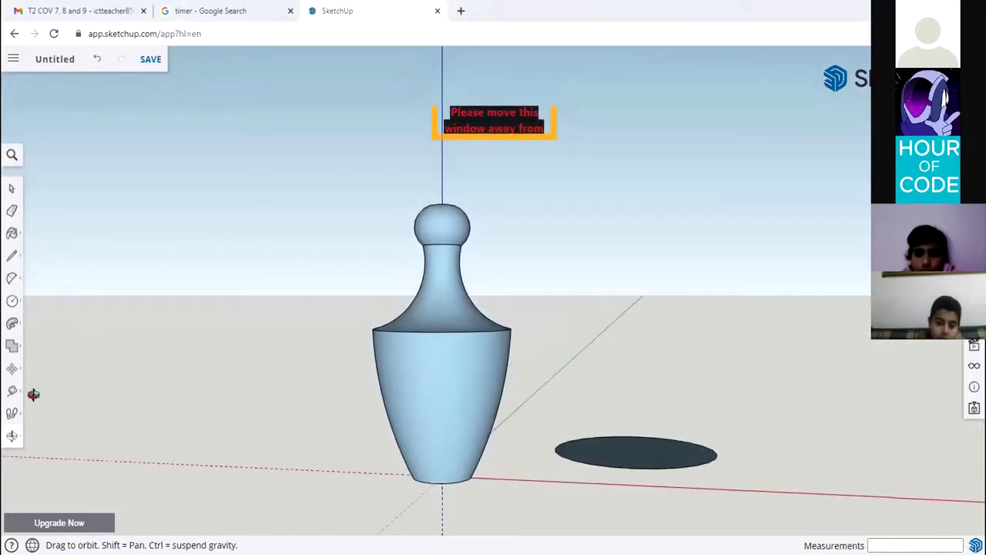
click(12, 301)
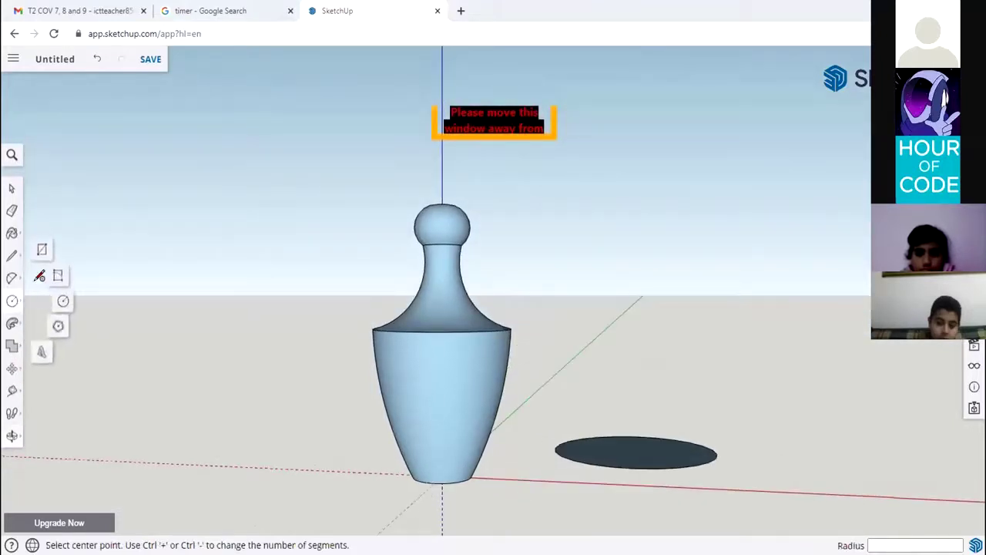
click(61, 301)
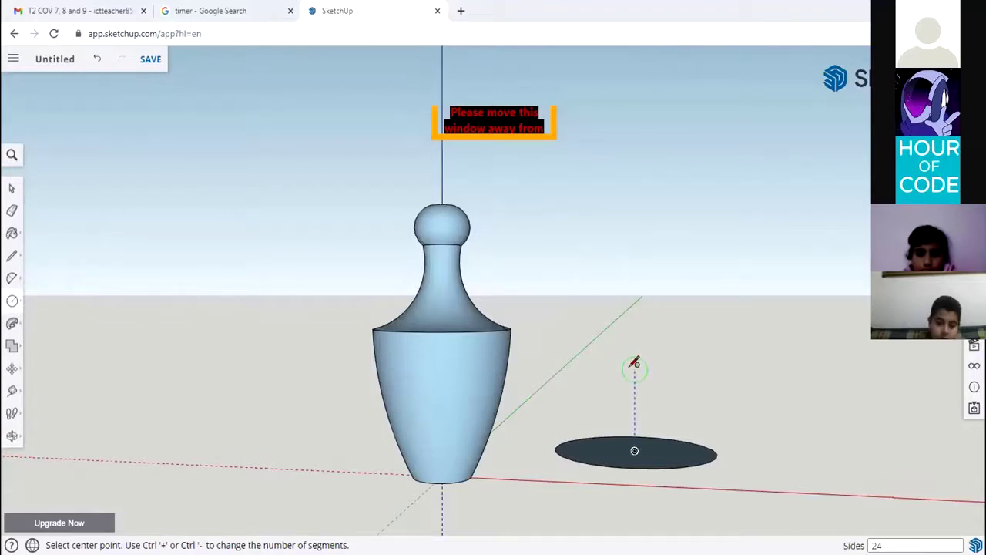
click(635, 371)
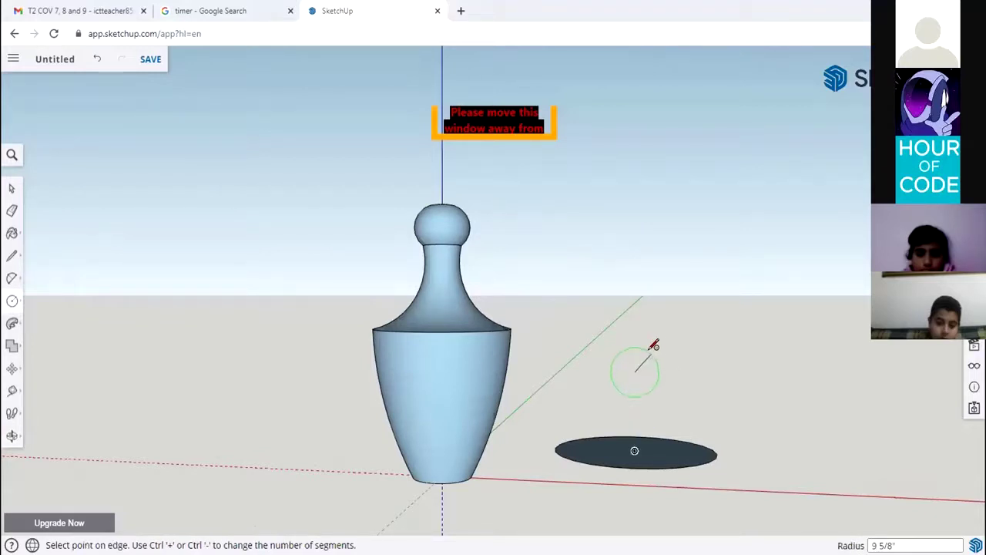
click(682, 333)
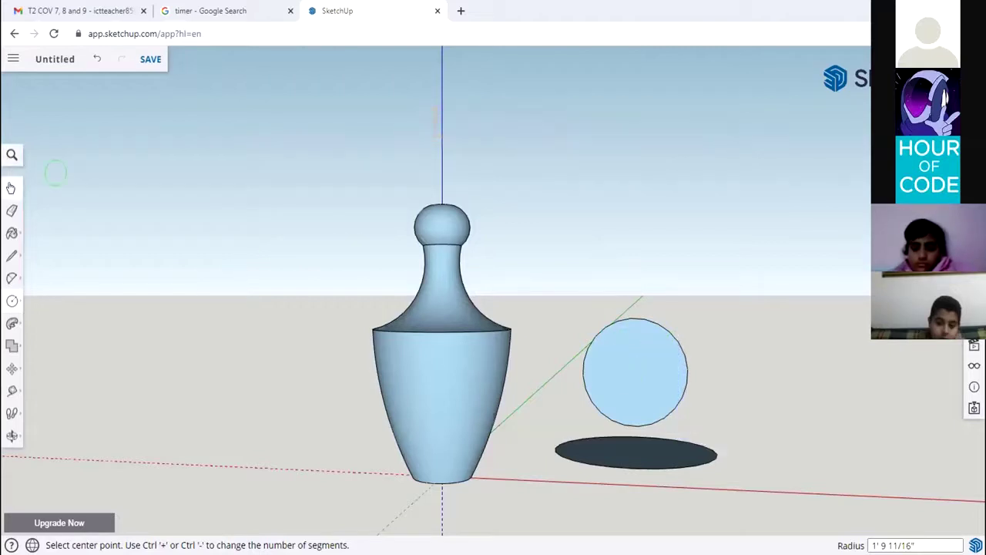
Sweep the upright circle around the ground circle with Follow Me to form a sphere, and erase the ground circle
click(11, 188)
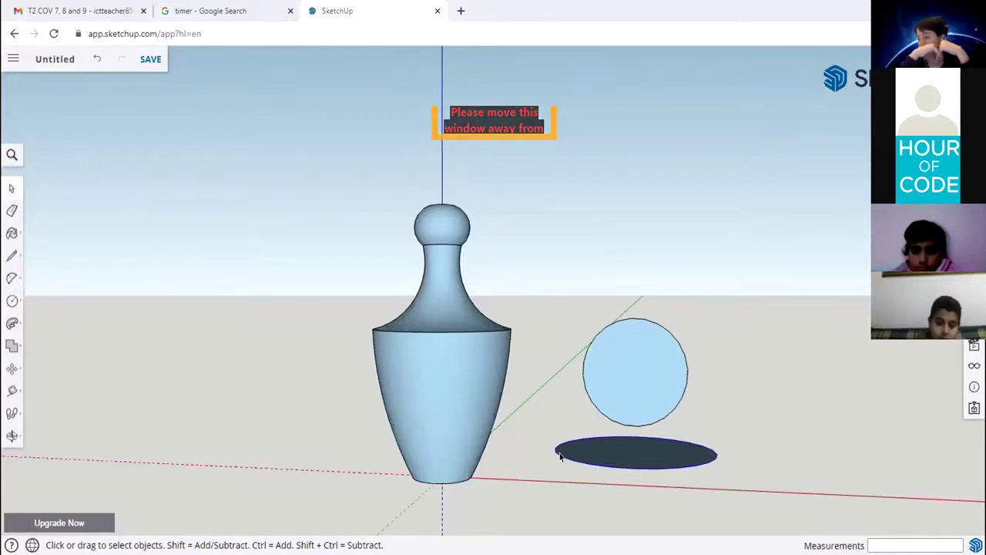
click(12, 323)
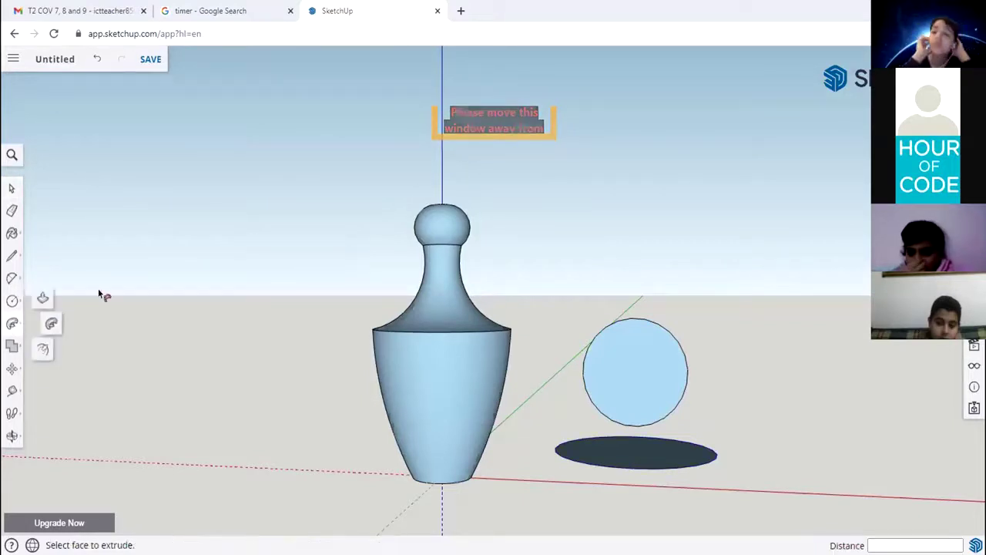
click(622, 353)
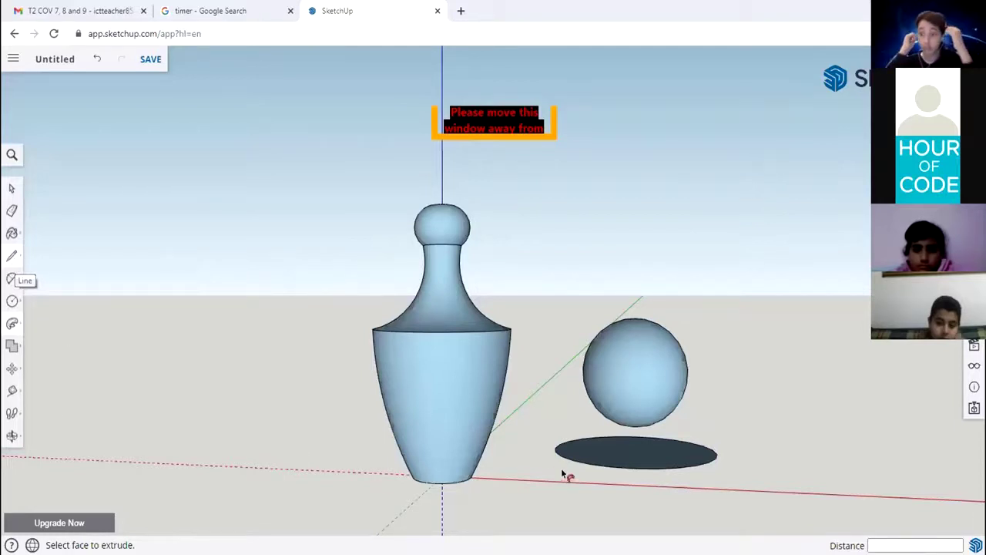
click(11, 211)
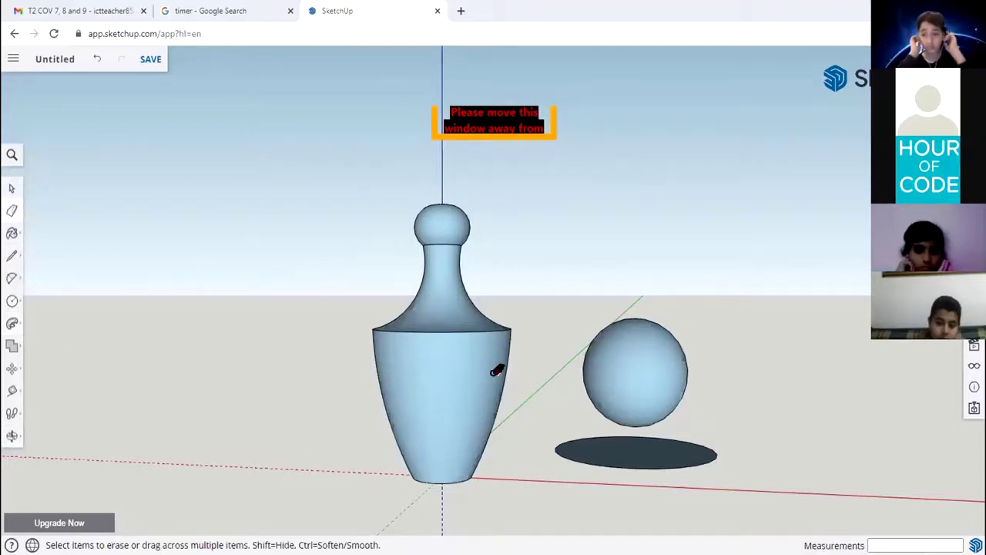
click(569, 452)
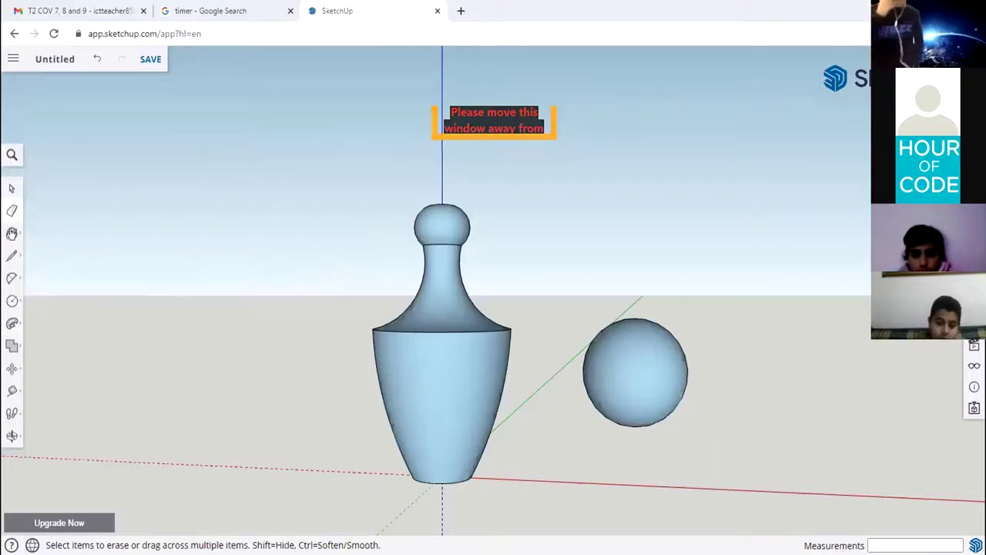
Paint the revolved object's body, neck and head and the sphere with the Helen_Skin material
click(11, 234)
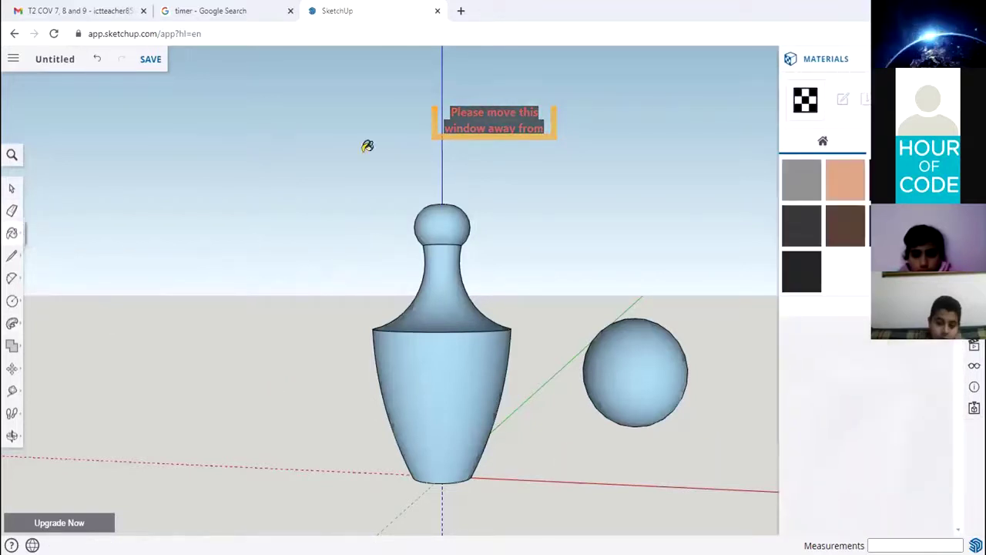
click(847, 187)
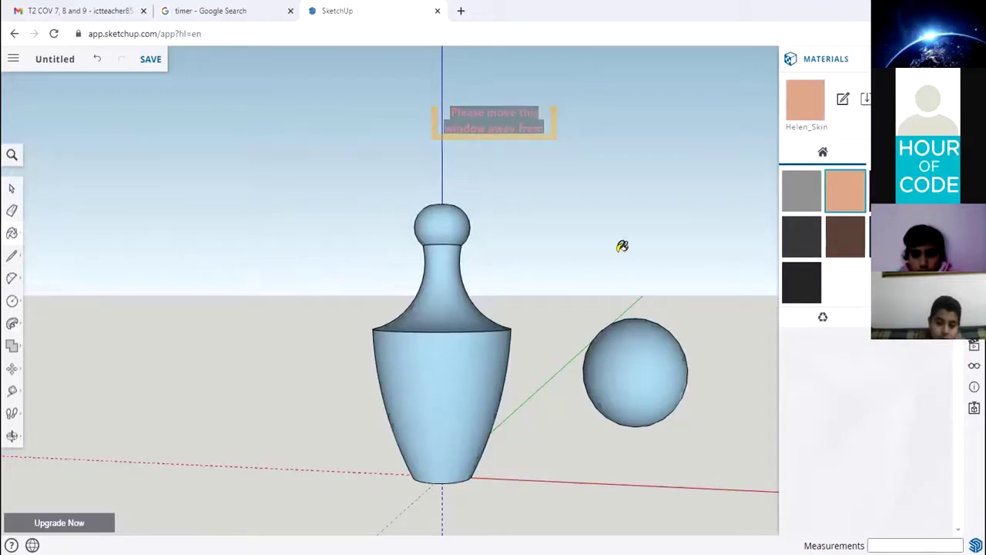
click(473, 360)
click(454, 292)
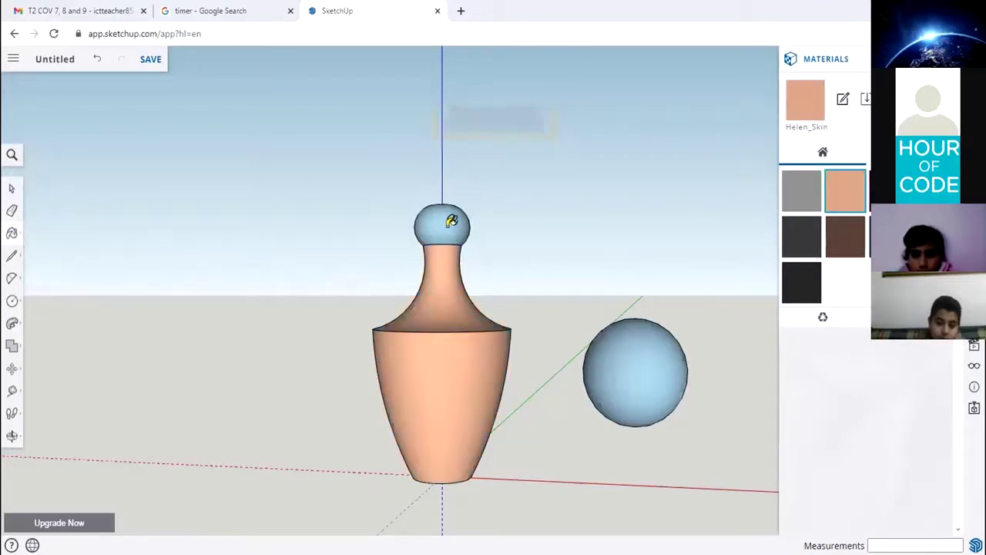
click(452, 221)
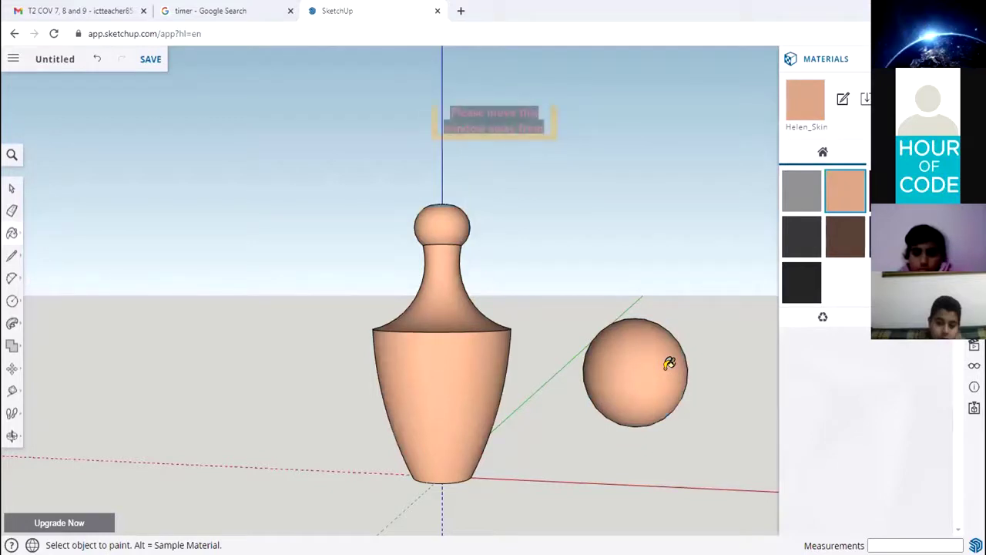
Save the model in the SketchUp project under the name g7A
click(151, 69)
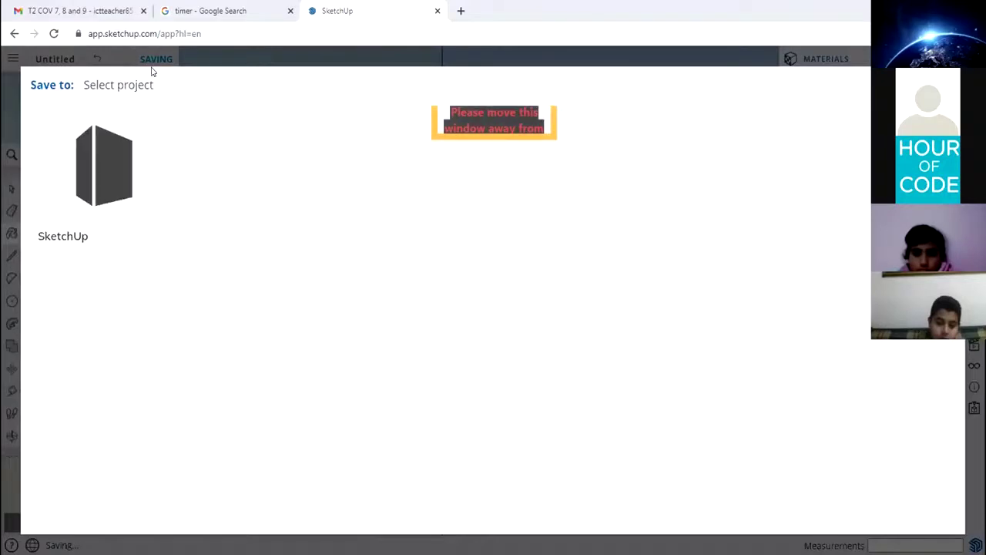
click(96, 198)
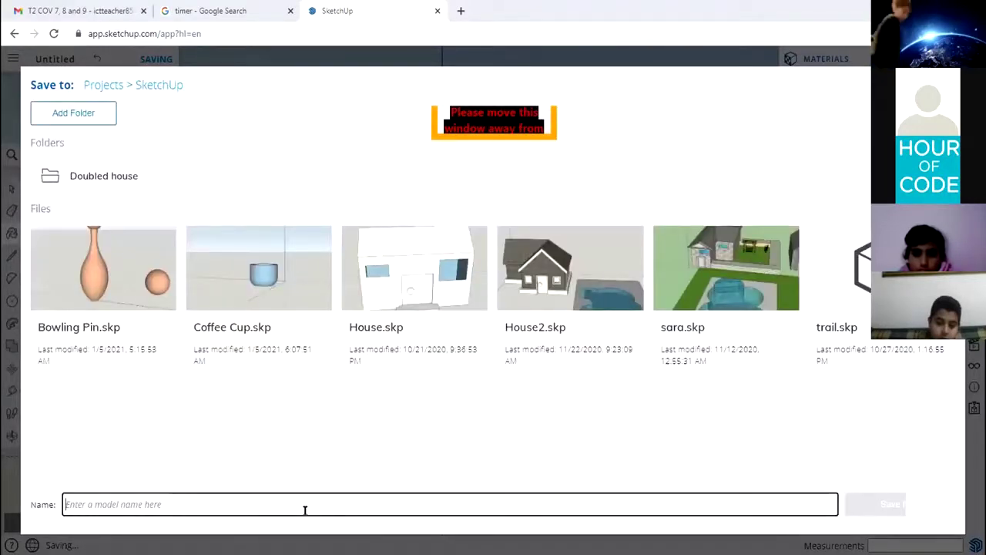
text(g)
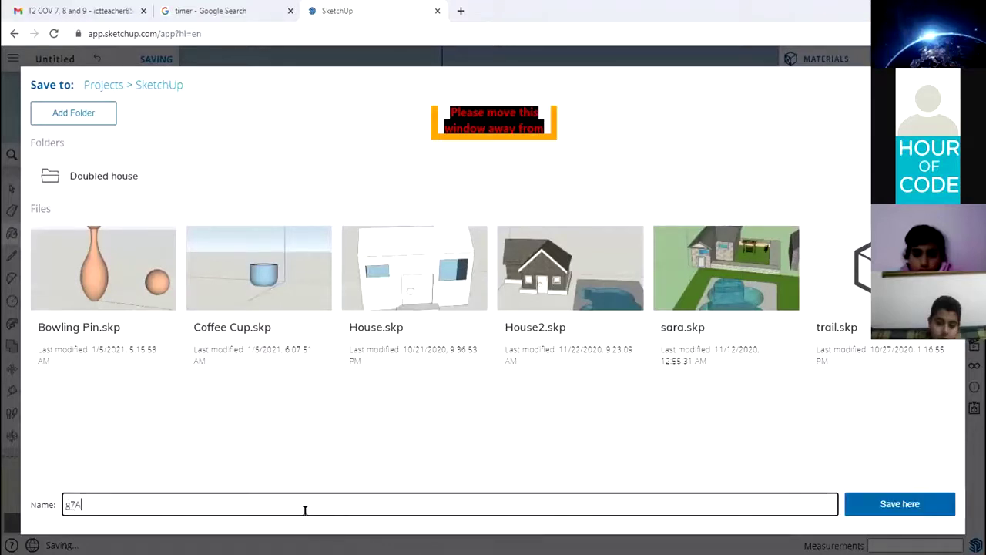
text(7A)
click(871, 508)
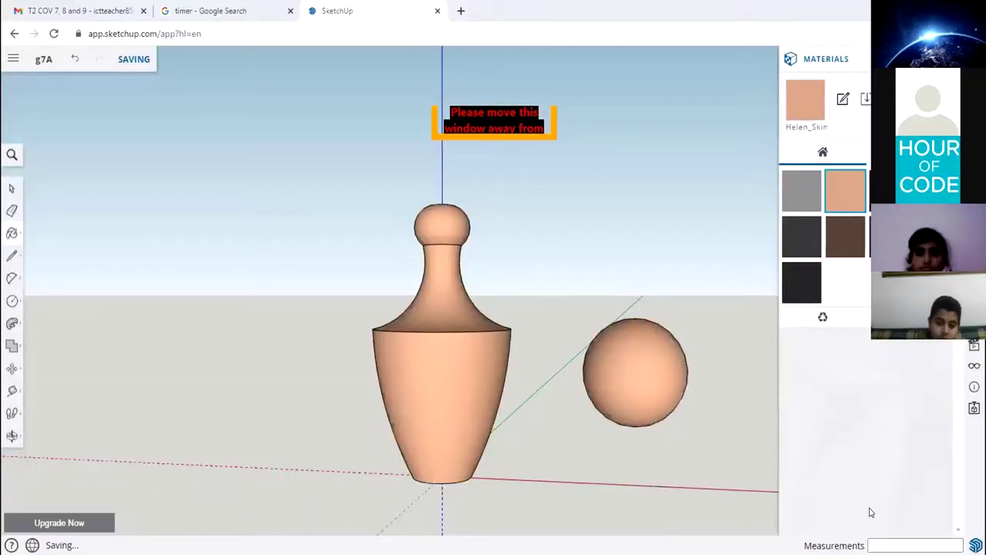
Export the current view as a 1600 by 789 px PNG image, accepting the large image export
click(12, 60)
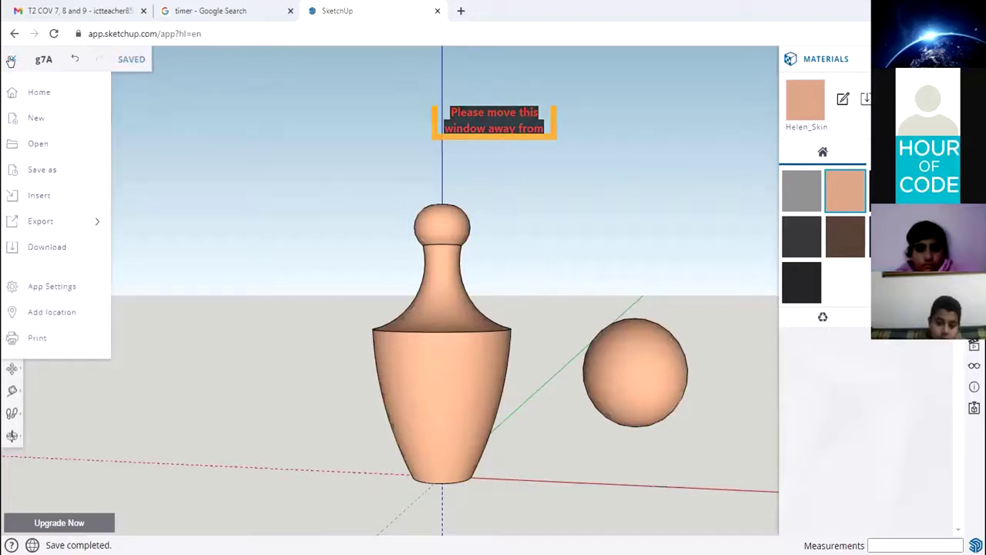
click(44, 221)
click(146, 247)
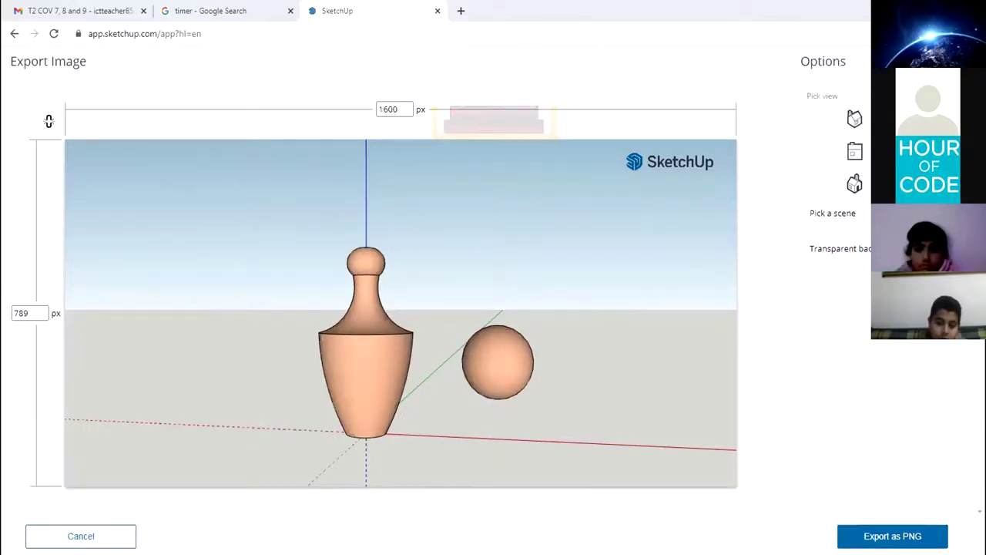
click(869, 539)
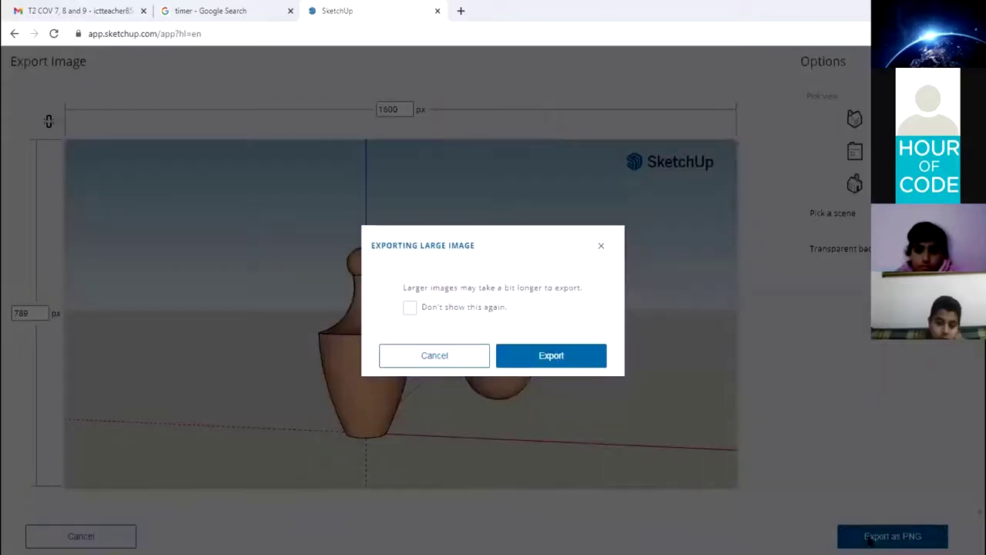
click(550, 354)
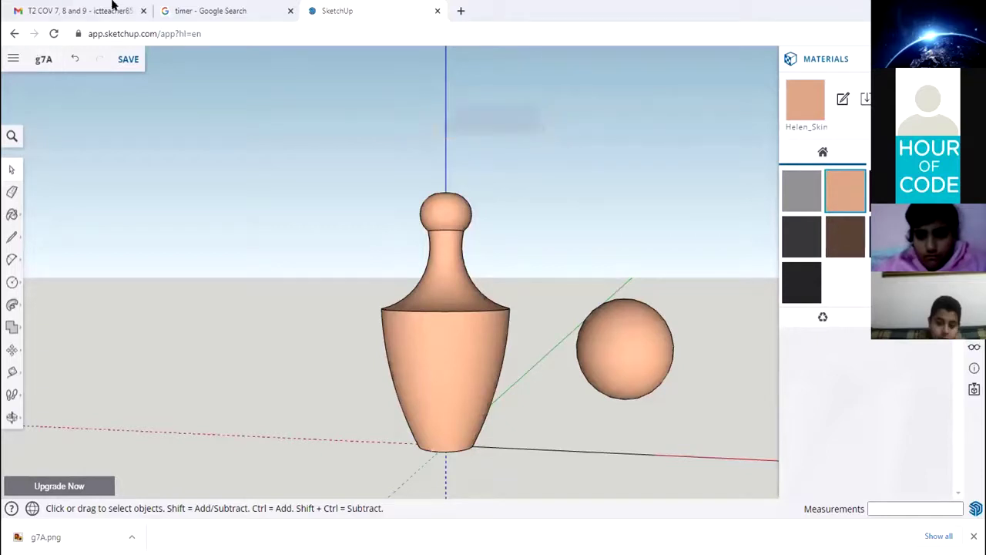
Switch to the Google timer page, set the timer to 1 minute and start the countdown
click(210, 11)
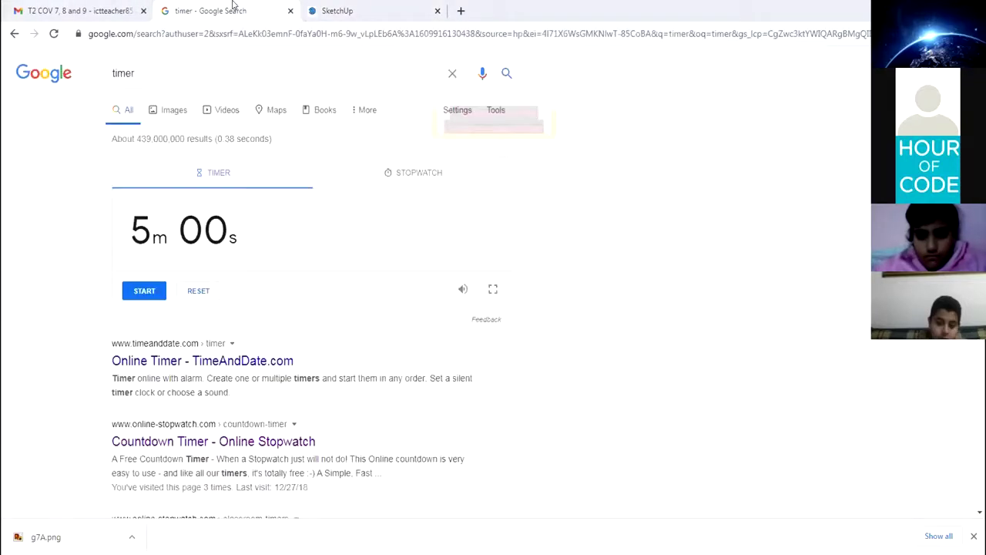
click(158, 235)
text(100)
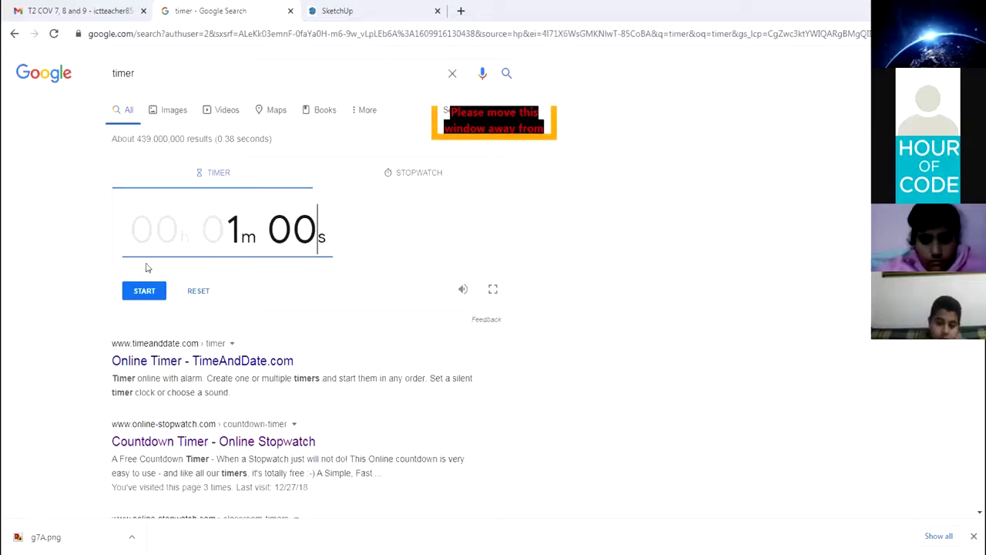
click(142, 293)
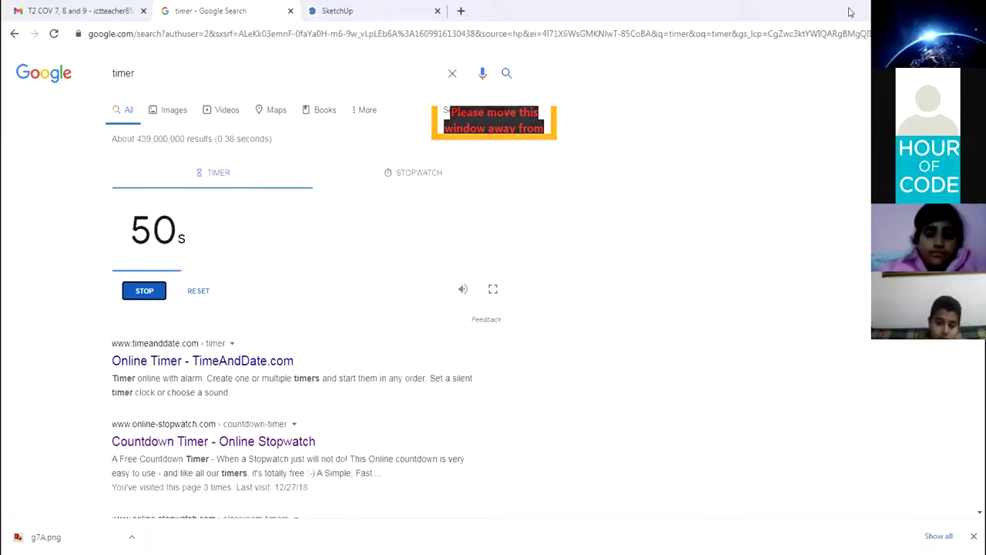
Return to SketchUp and create a new model from the home page, saving the changes to the current one
click(363, 9)
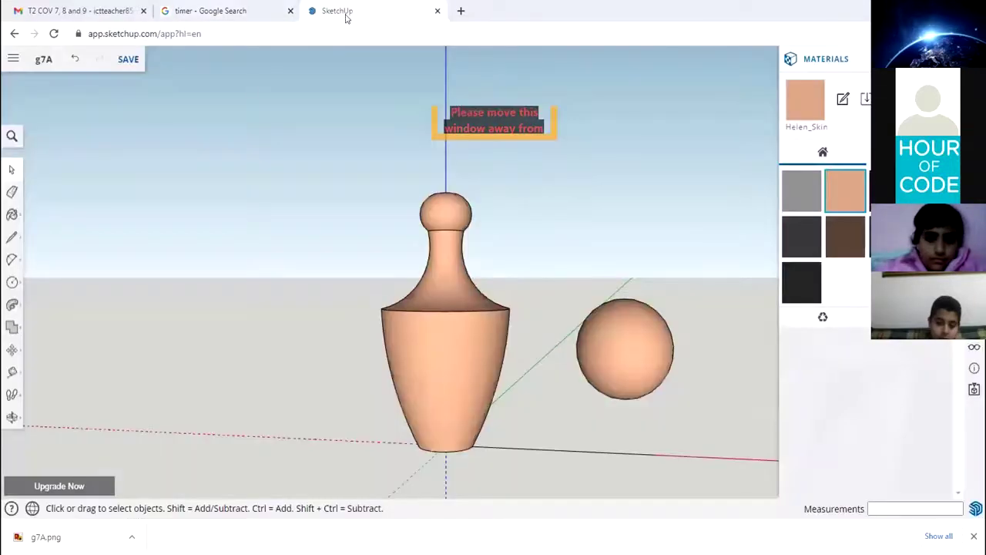
click(13, 59)
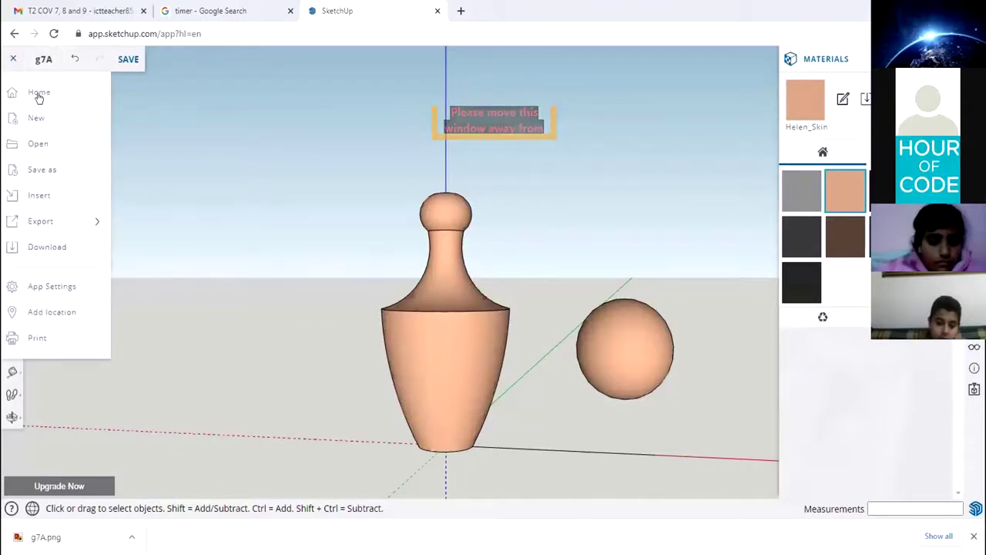
click(38, 92)
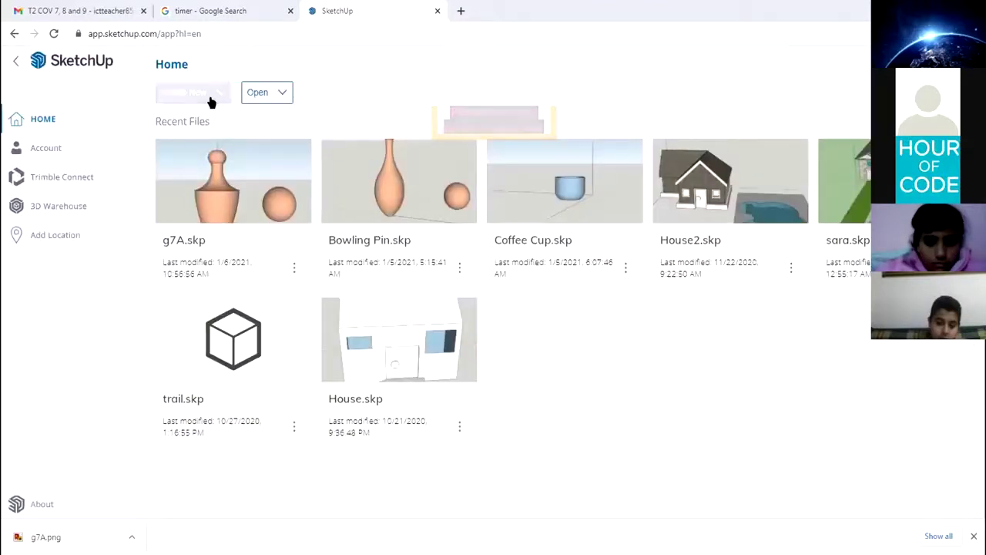
click(207, 95)
click(206, 120)
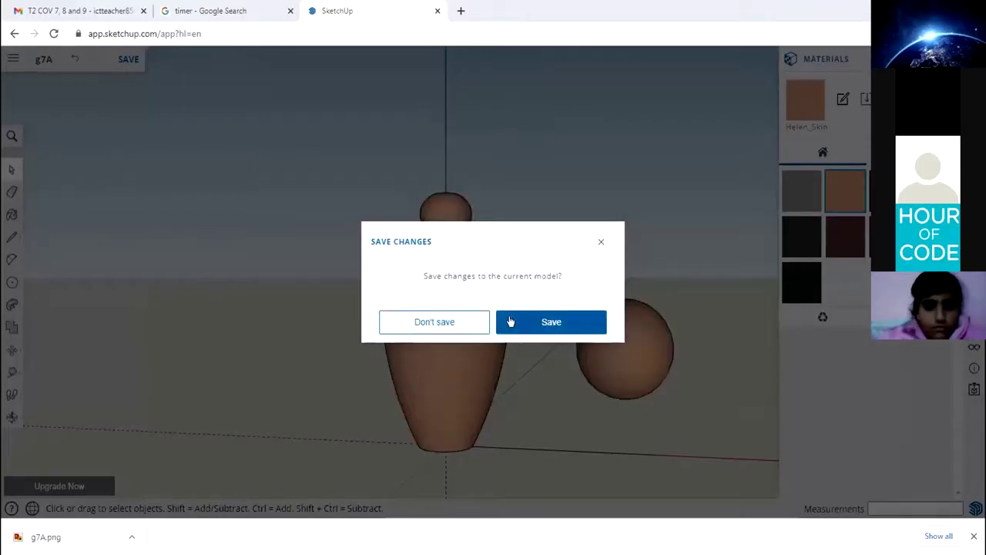
click(509, 322)
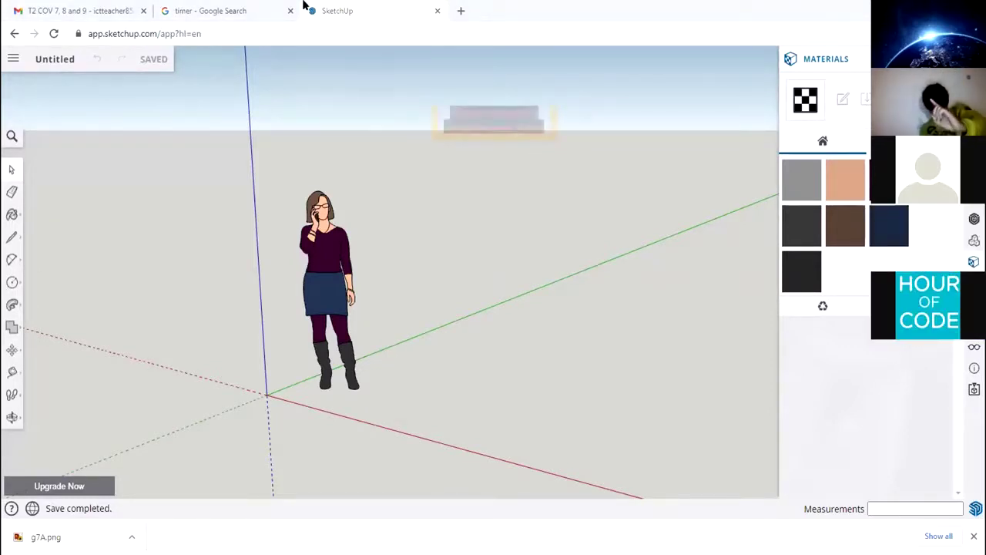
Check the countdown on the Google timer page and return to SketchUp
key(ctrl+shift+Tab)
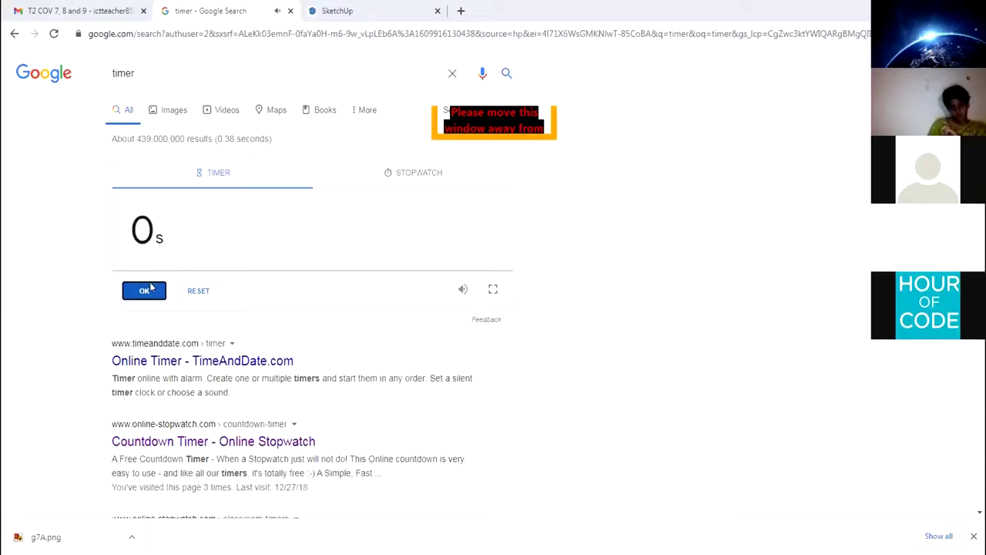
click(358, 14)
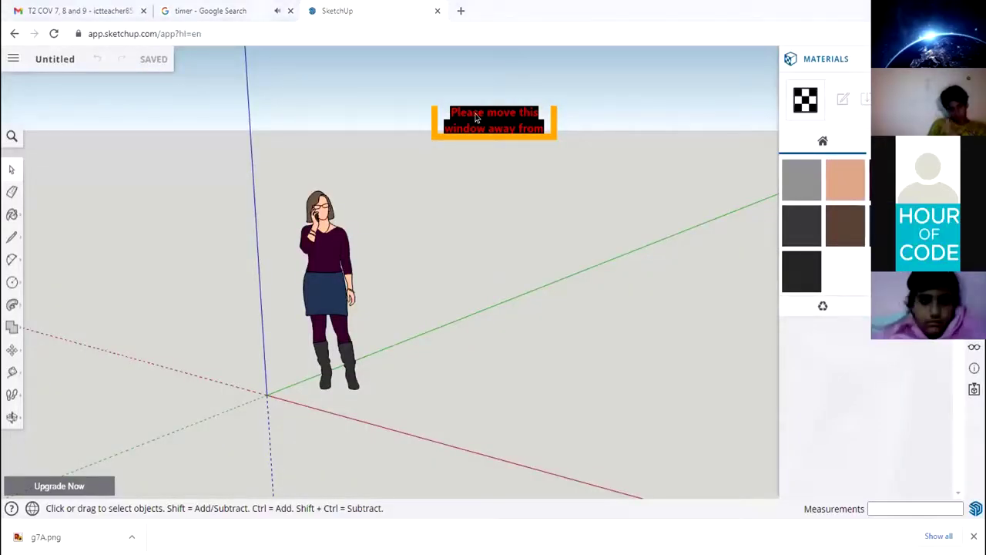
Erase the default human figure standing near the origin of the new model
middle_drag(286, 353, 502, 295)
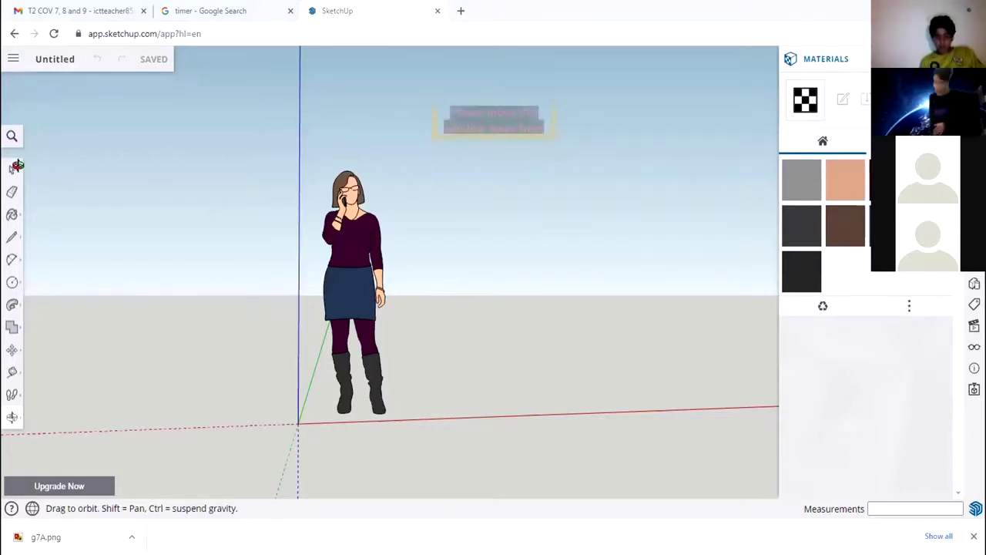
click(12, 169)
click(341, 200)
right_click(338, 197)
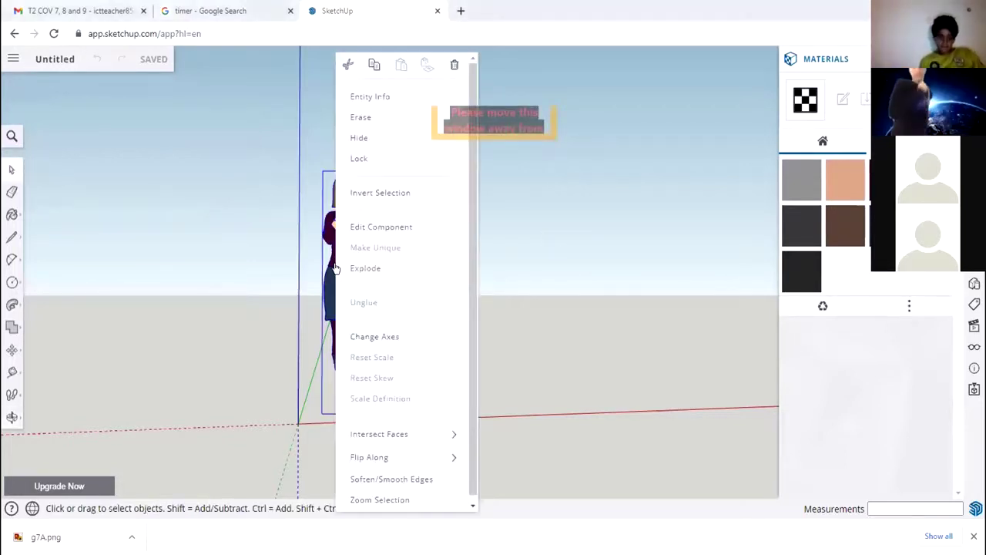
click(403, 118)
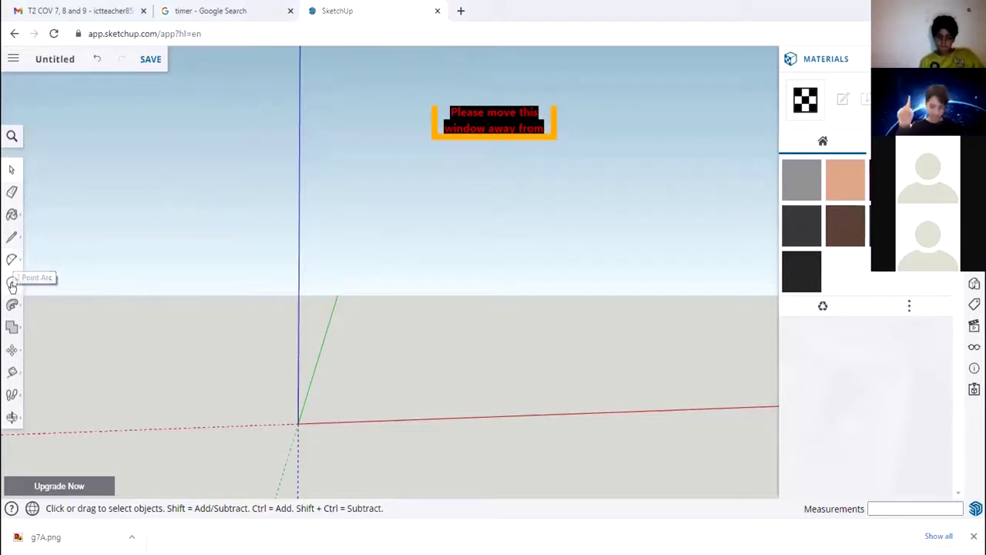
Draw an upright rectangle about 5' 3" wide and 6' 9" high from the origin along the red axis
click(10, 279)
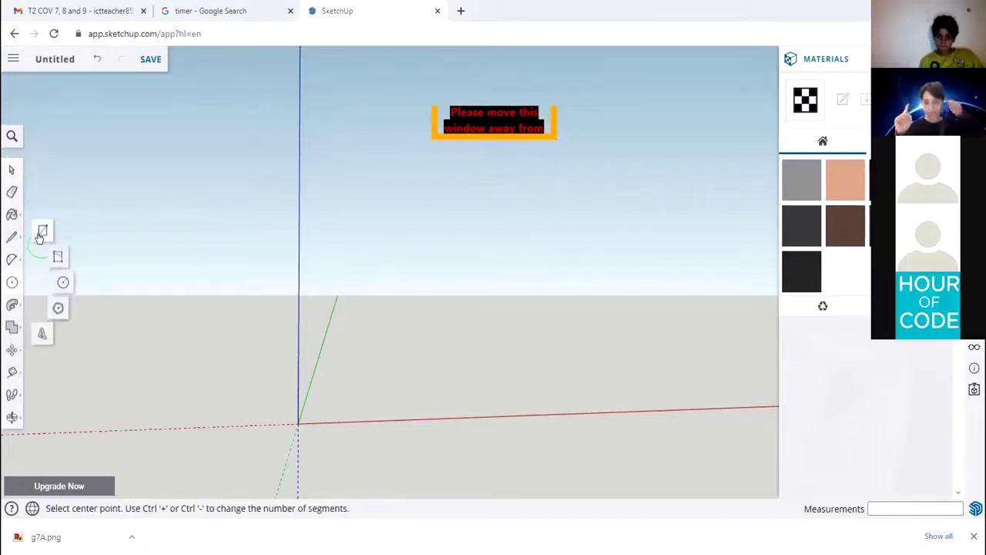
click(41, 232)
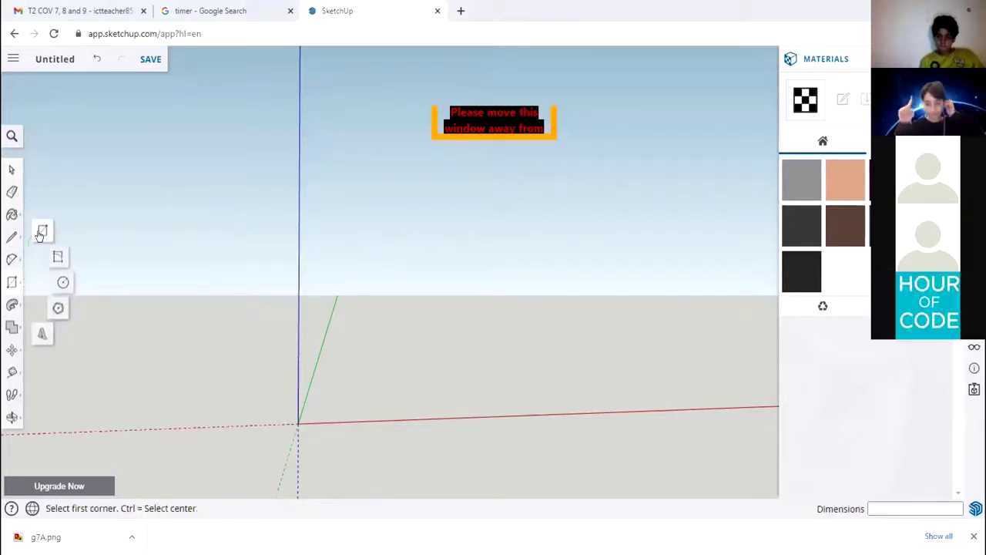
click(298, 423)
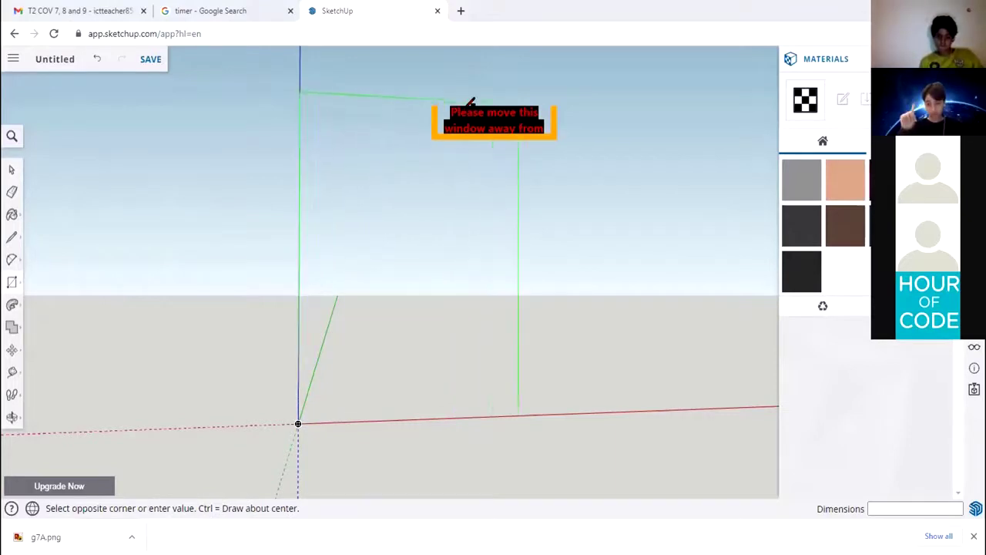
click(549, 92)
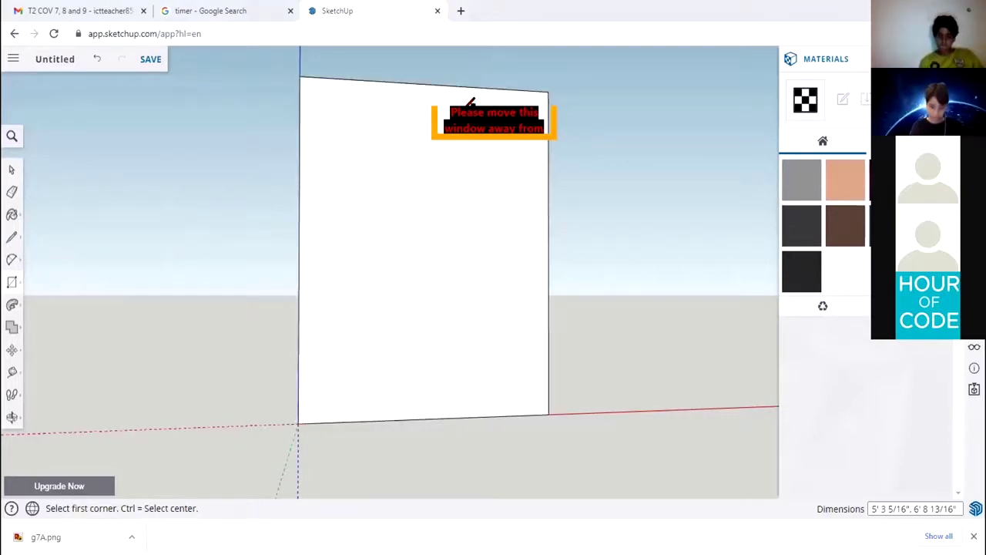
Draw a flat circle about 3' 8" in radius centred on the origin, at the rectangle's lower corner
click(11, 416)
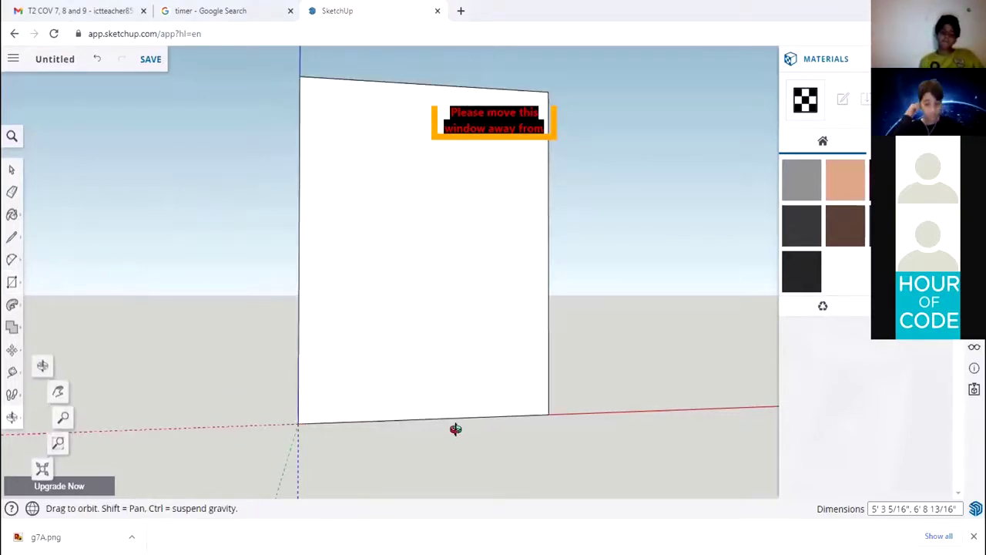
drag(455, 427, 376, 255)
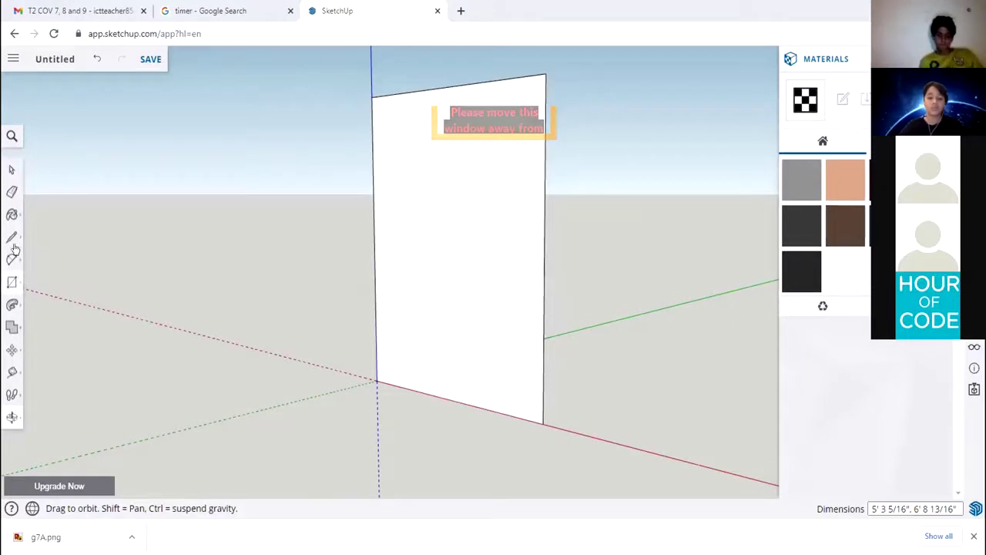
click(13, 281)
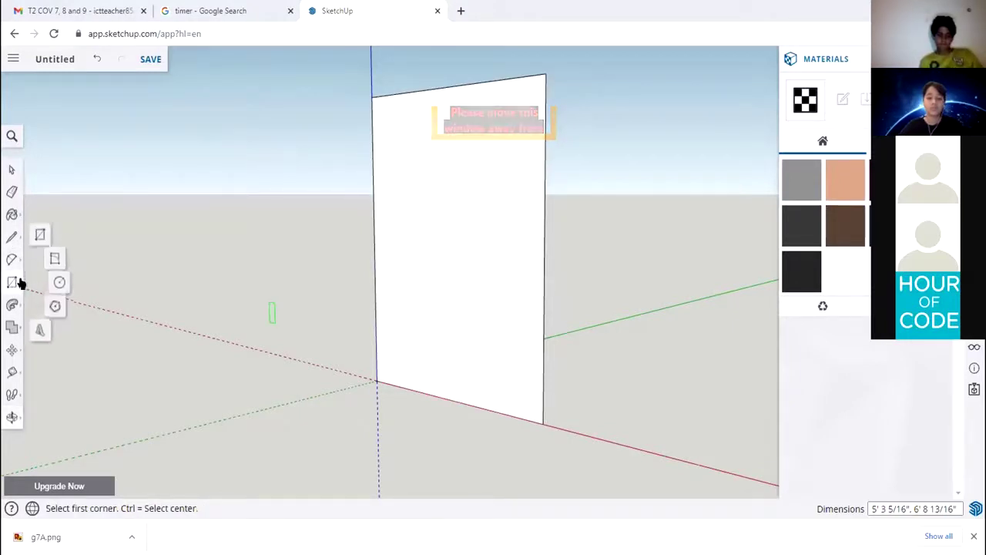
click(62, 283)
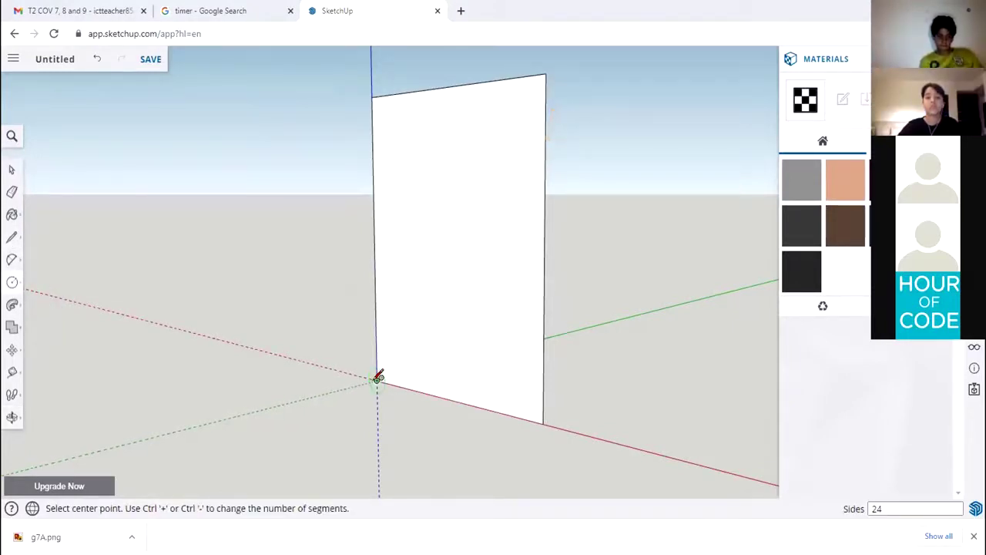
click(376, 380)
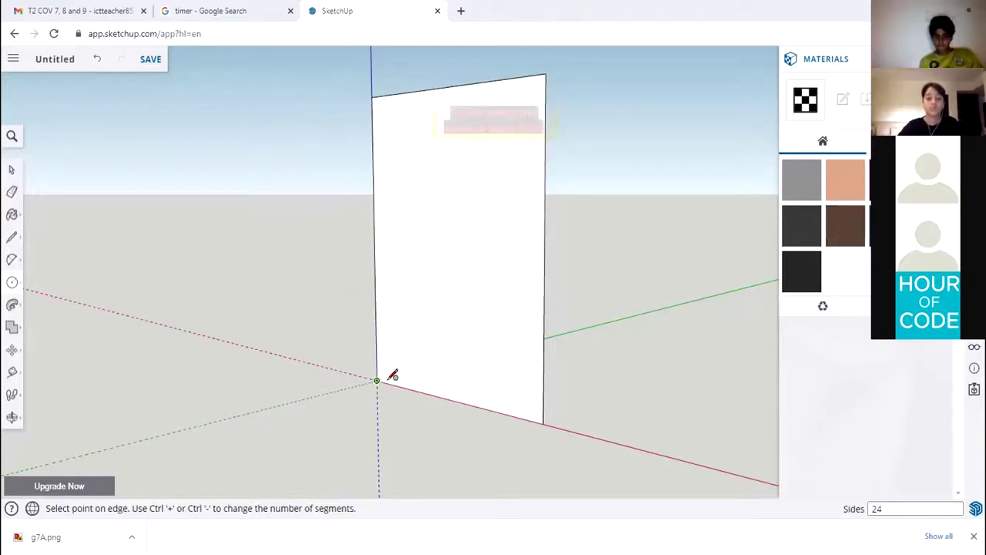
click(435, 415)
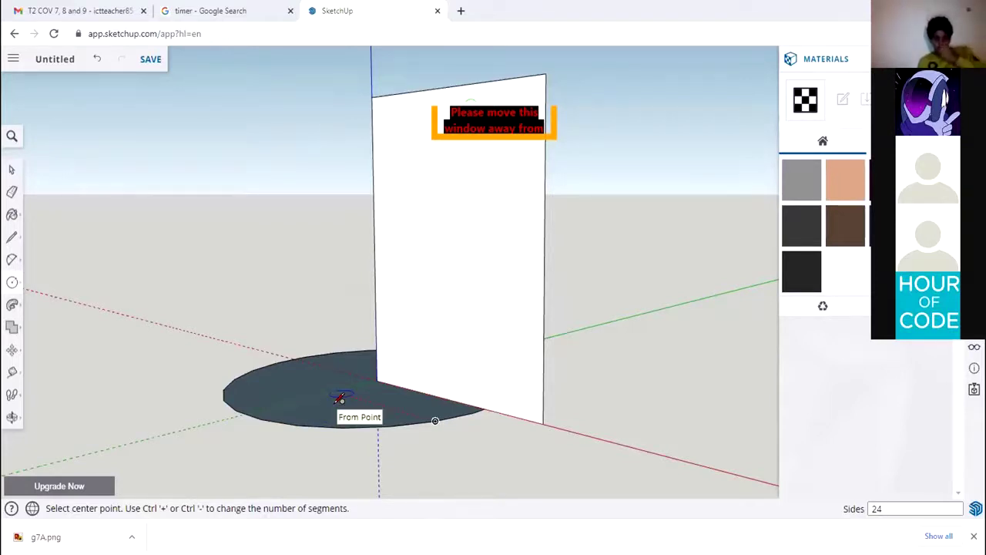
Switch to the Google timer page, set the timer to 2 minutes and start the countdown
click(229, 9)
click(142, 231)
text(200)
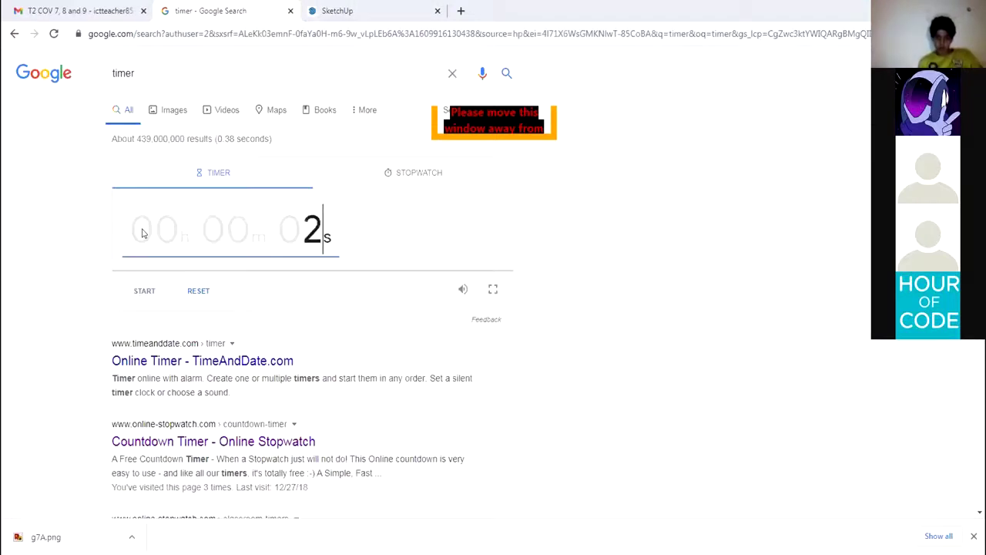
click(144, 291)
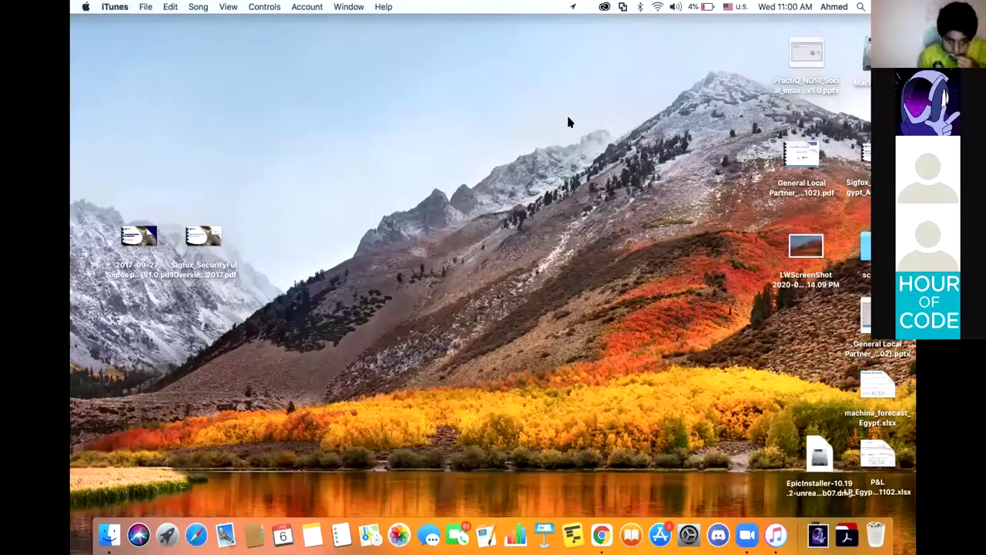
click(516, 31)
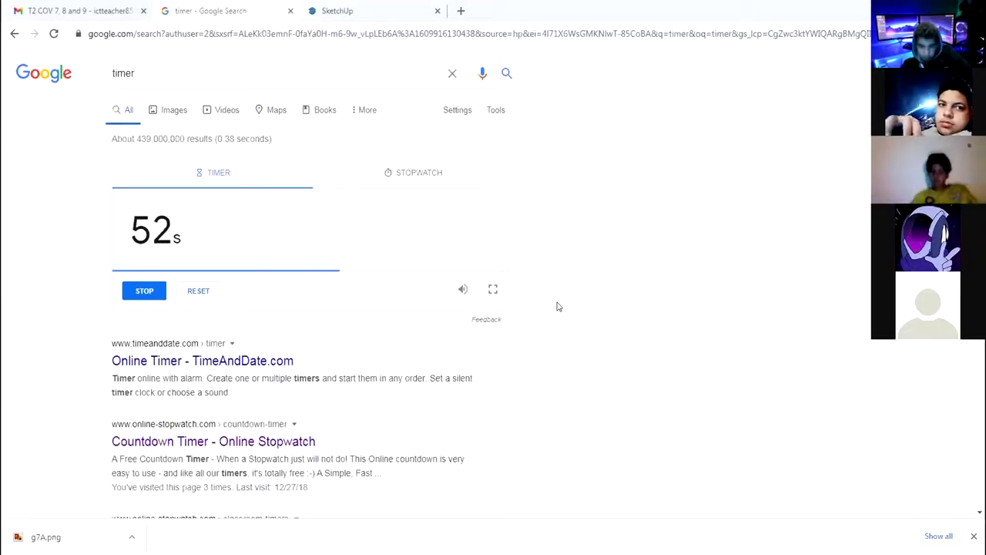
Return to SketchUp and draw a flat circle about 2' 2" in radius centred on the origin
click(337, 11)
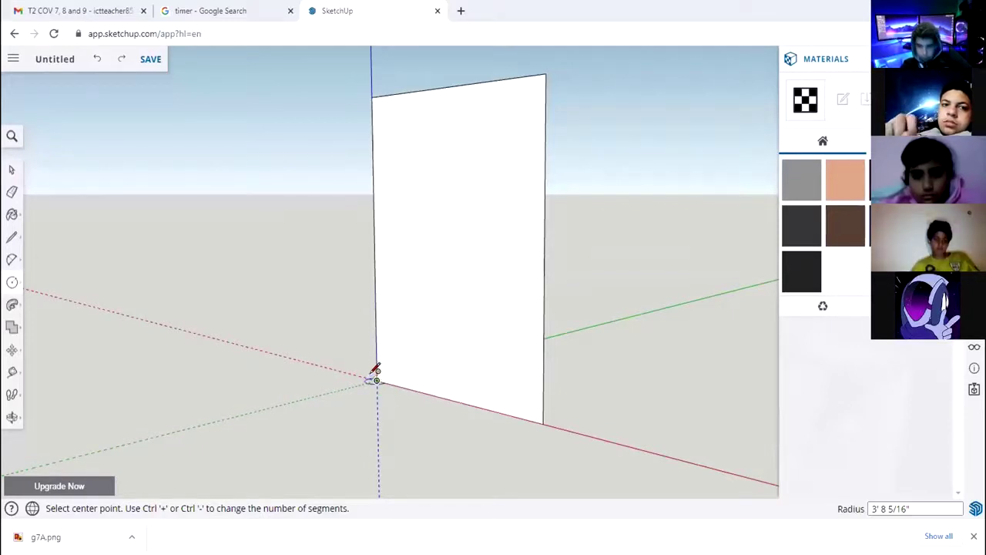
click(377, 380)
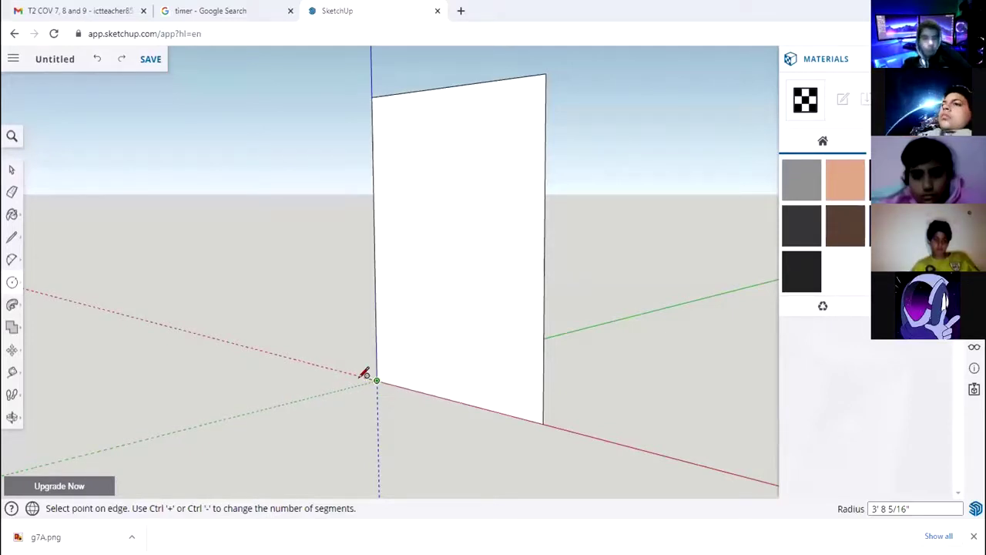
click(339, 374)
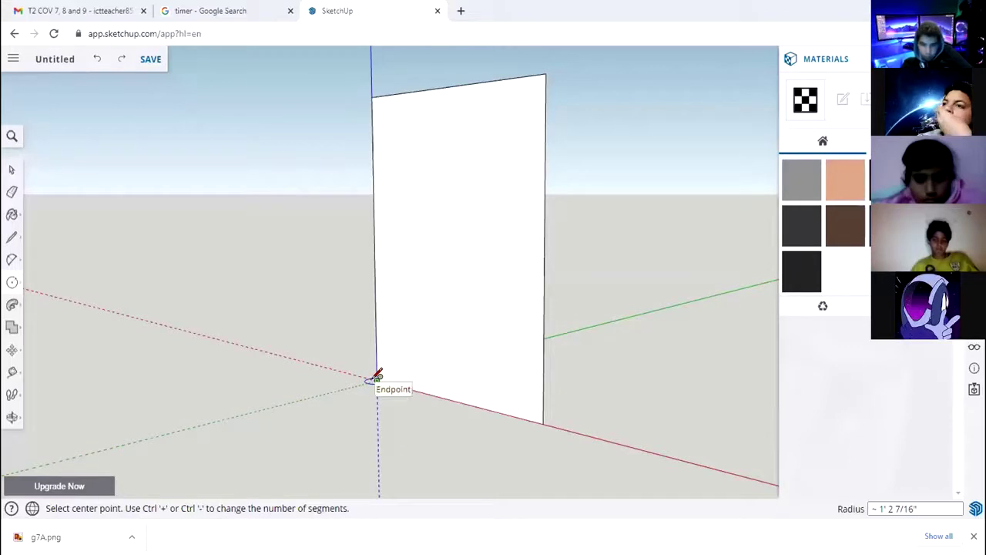
click(377, 380)
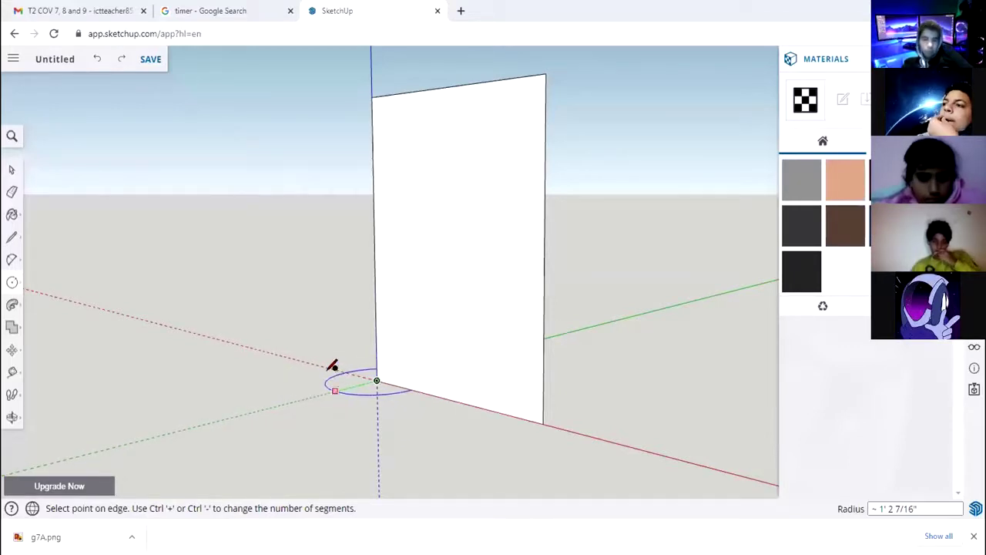
click(326, 365)
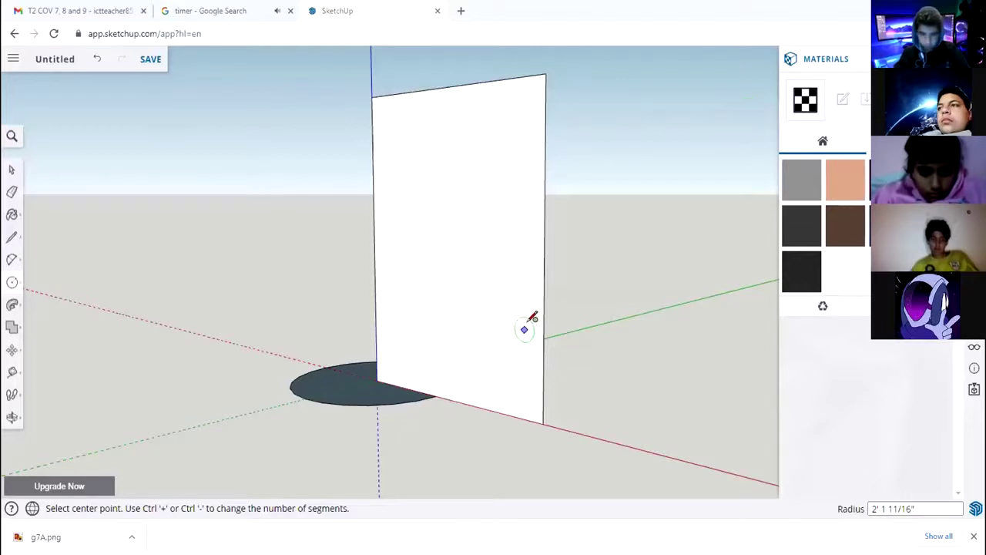
Dismiss the alarm on the Google timer page and return to SketchUp
click(241, 5)
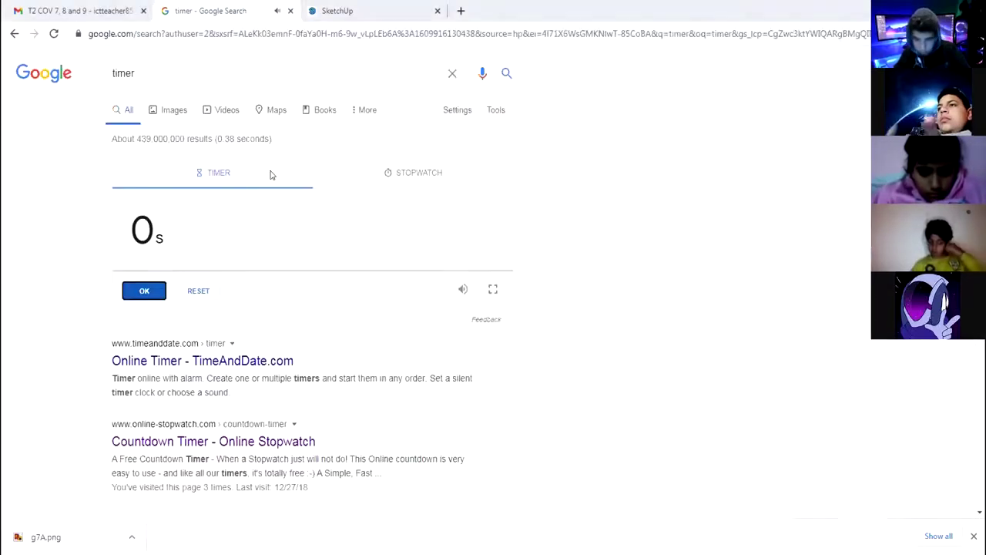
click(164, 293)
click(331, 9)
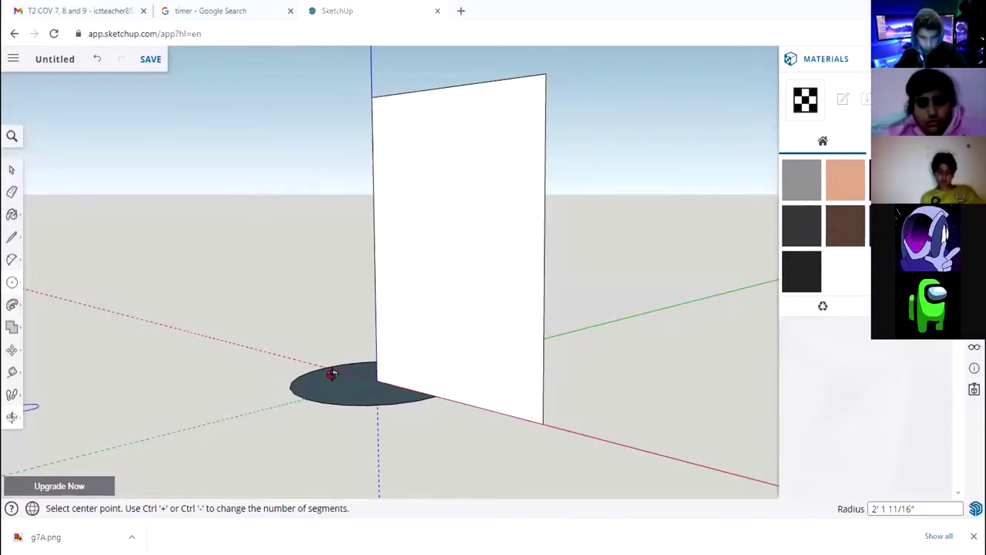
Draw a small half-circle 2 Point Arc for the head, with both ends on the rectangle's blue-axis edge near its upper corner
middle_drag(331, 375, 511, 390)
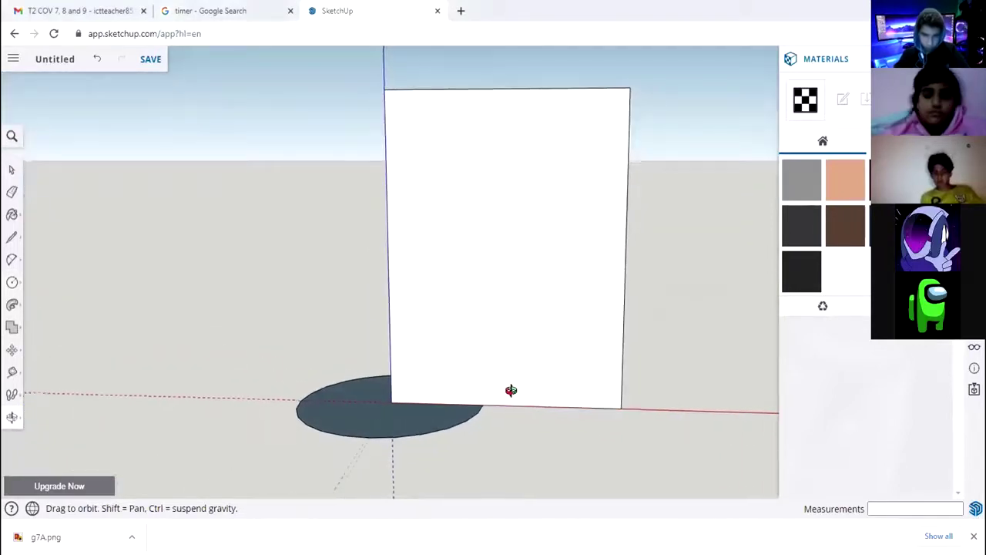
click(12, 259)
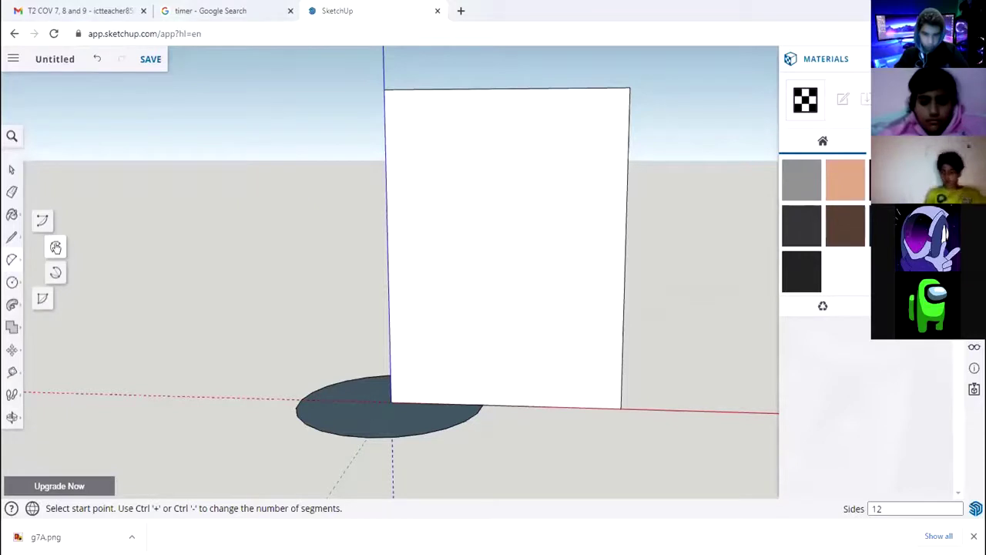
click(55, 248)
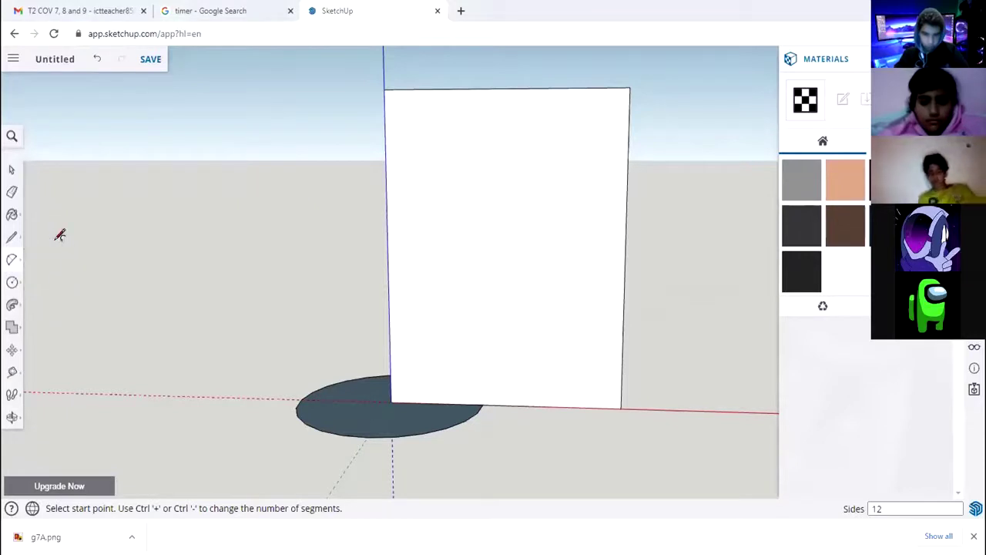
click(384, 109)
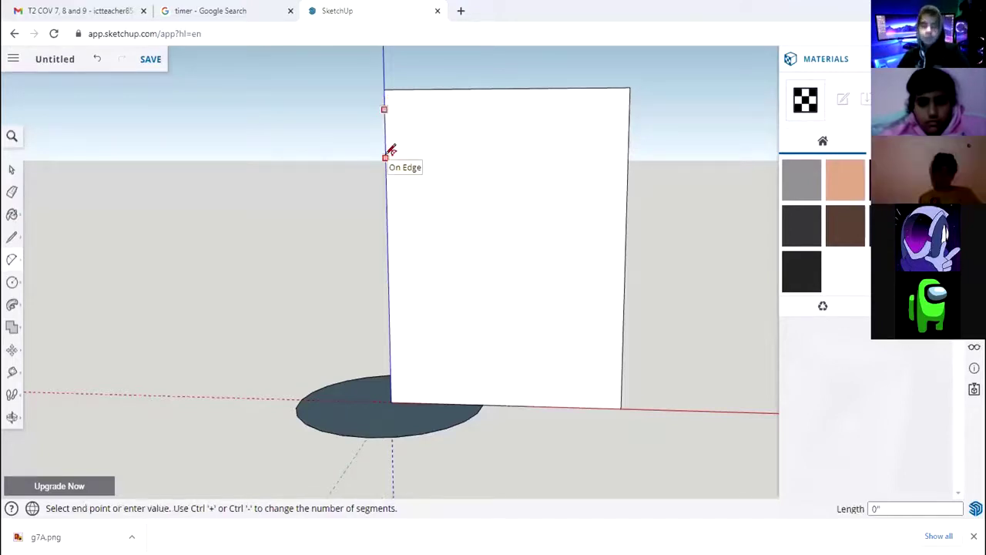
click(386, 157)
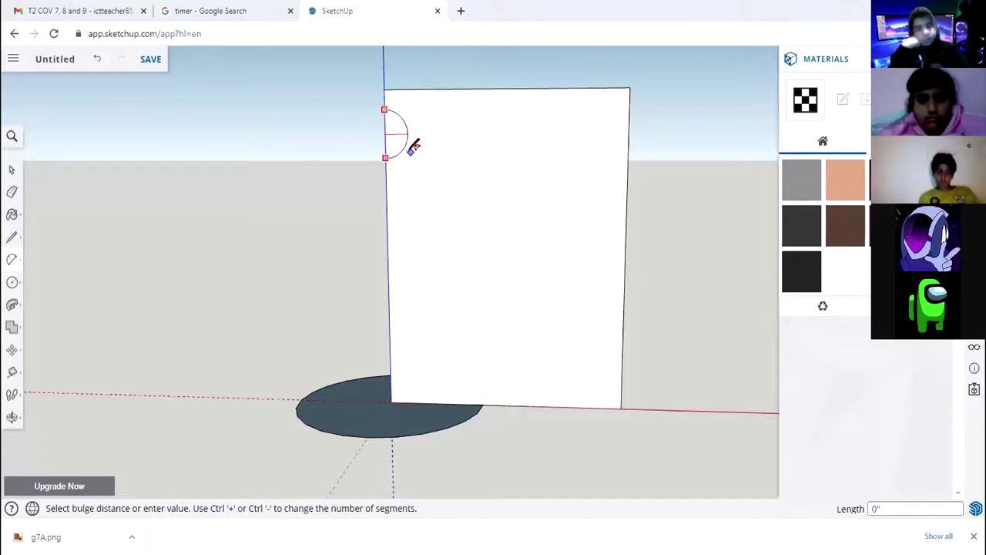
click(410, 142)
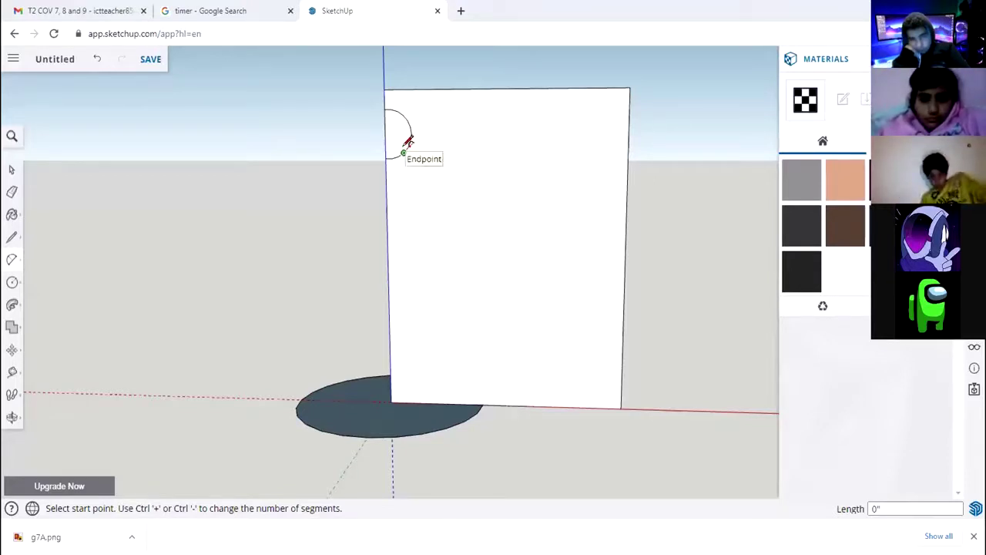
Draw a concave arc on the rectangle from the head arc's lower part, curving outward to mid-height to form the neck
click(404, 152)
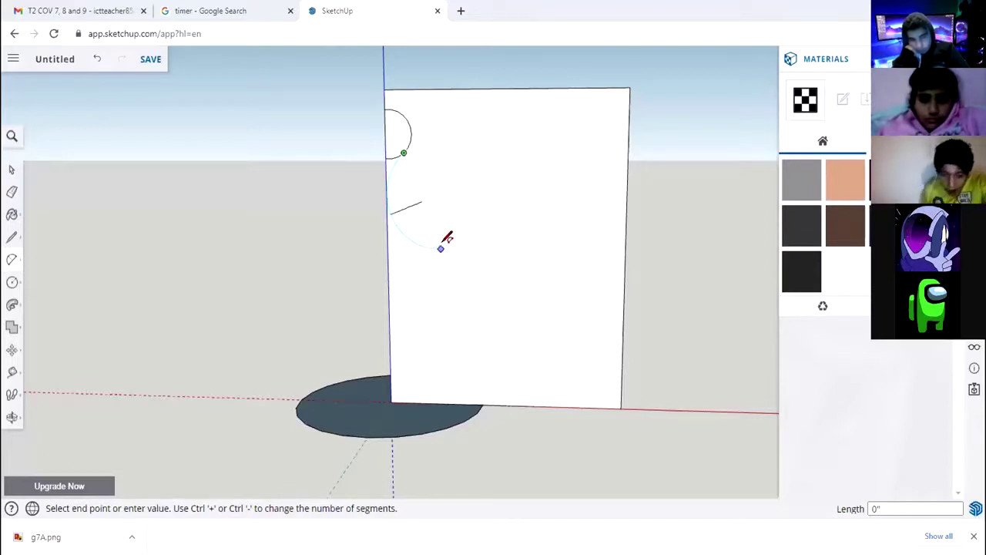
click(453, 246)
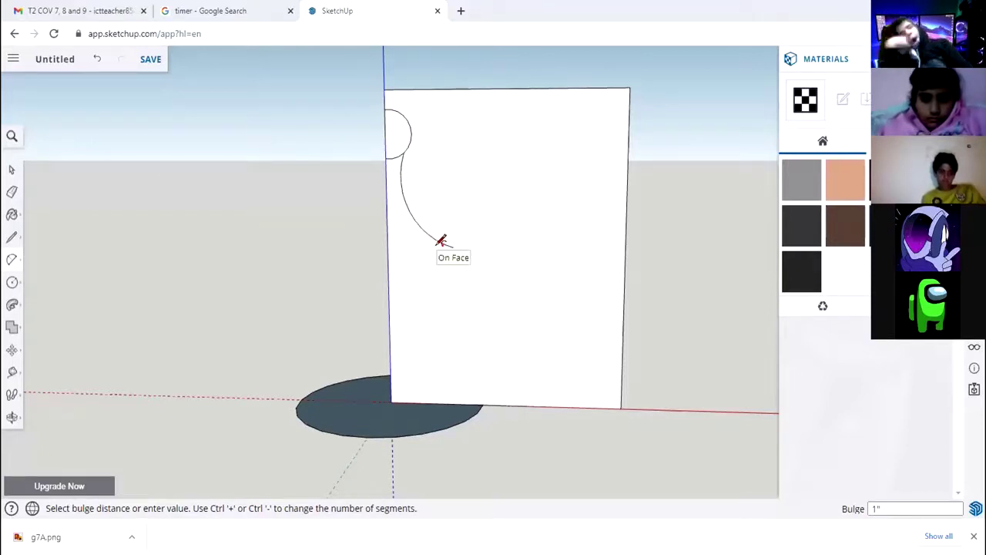
click(441, 242)
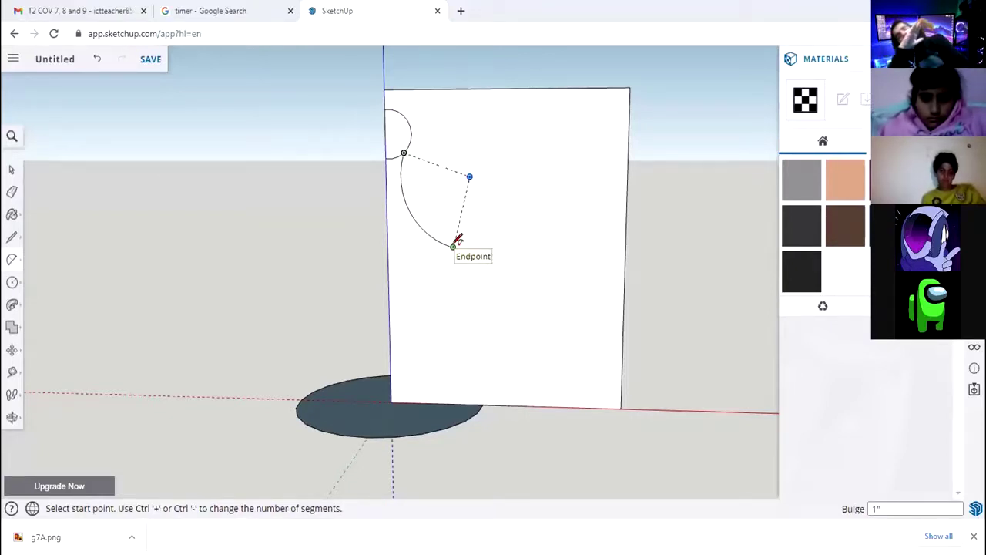
Draw an outward-bulging arc, bulge about 4 3/4", from the neck arc's end to the rectangle's base edge near the origin
click(454, 243)
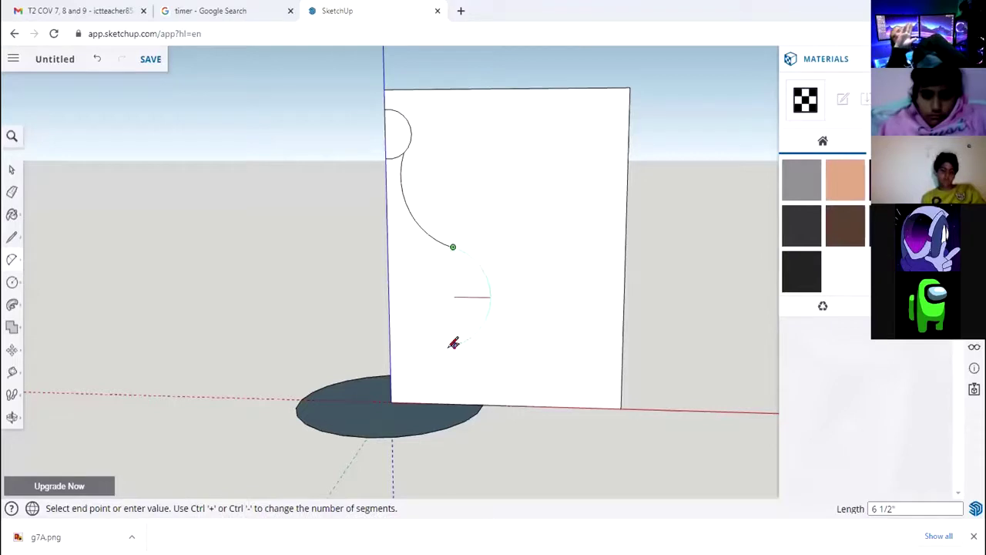
click(407, 402)
click(446, 323)
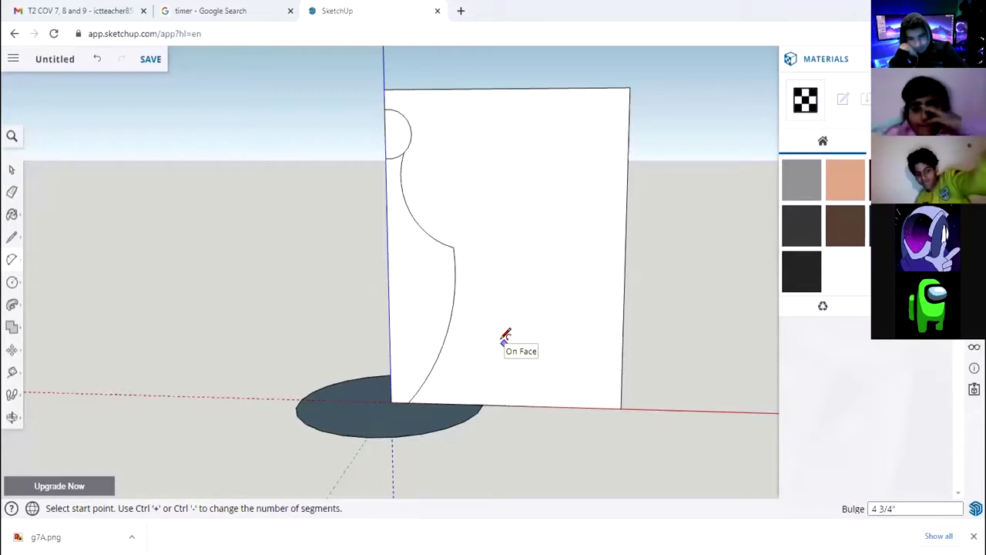
Erase the rectangle's top edge and its outer vertical edge, leaving the curved half-profile
click(12, 191)
click(609, 88)
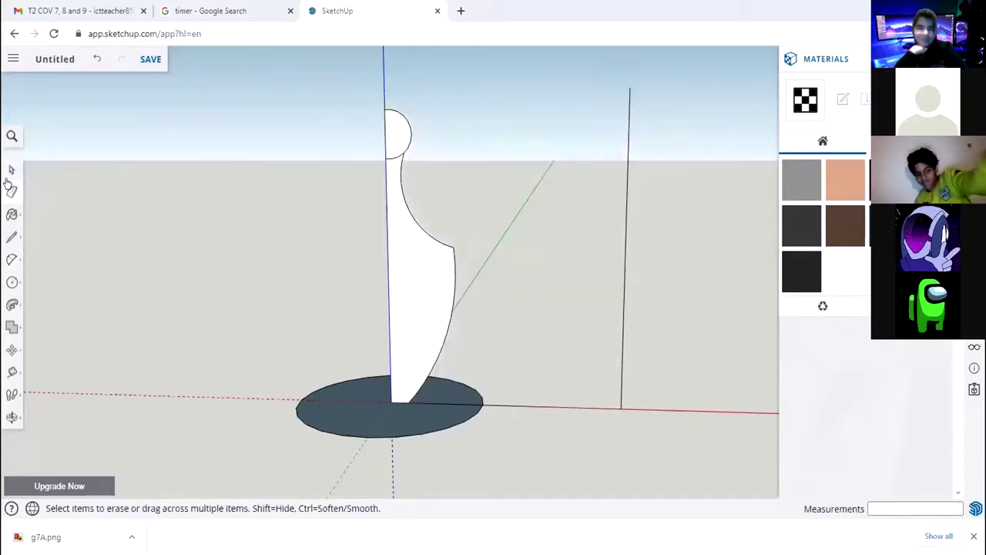
click(629, 143)
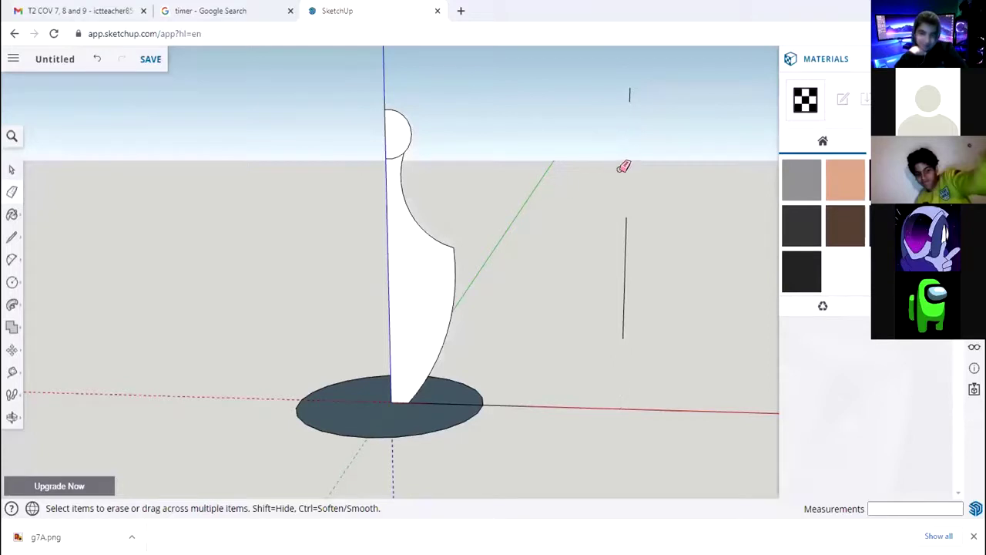
Try to revolve the body part of the half-profile around the base circle with Follow Me, and undo it
click(11, 170)
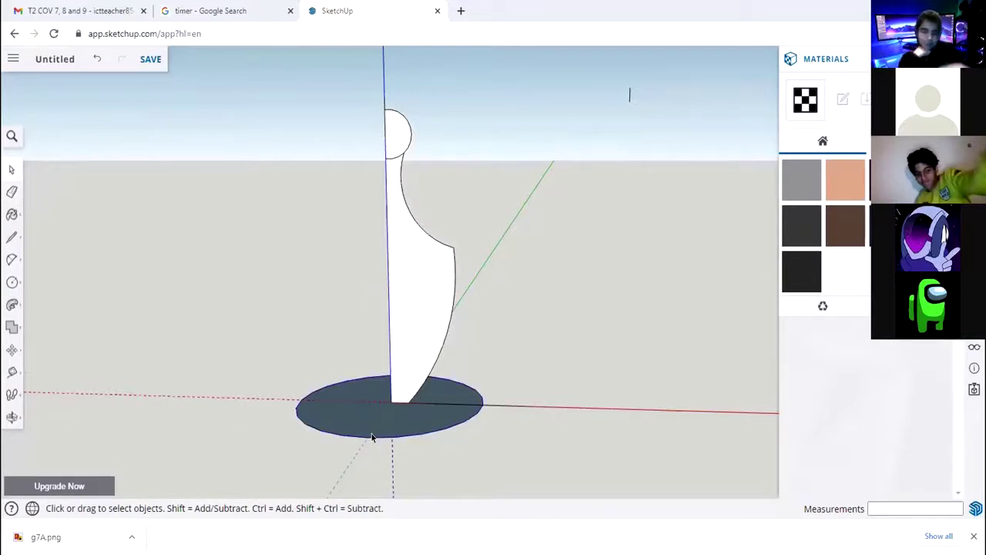
click(11, 306)
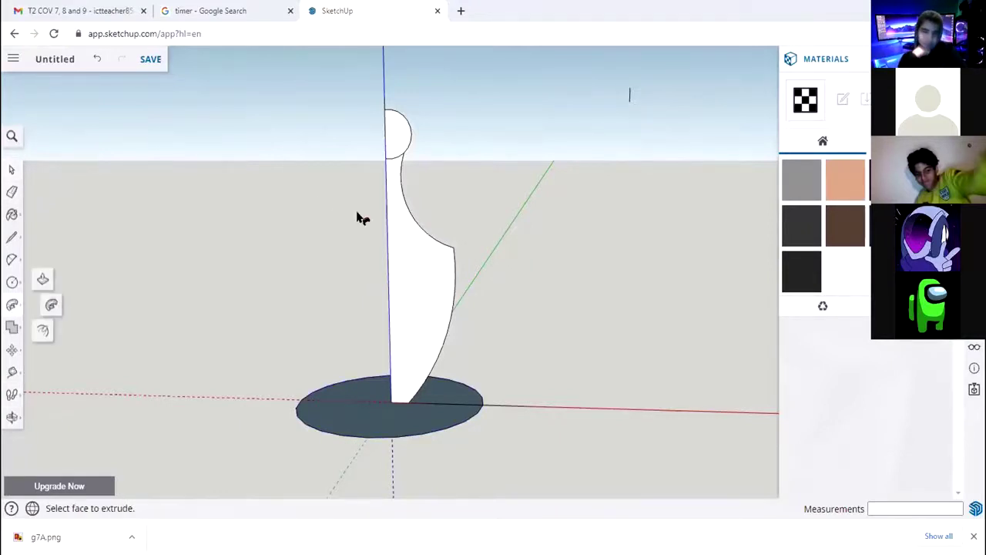
click(393, 203)
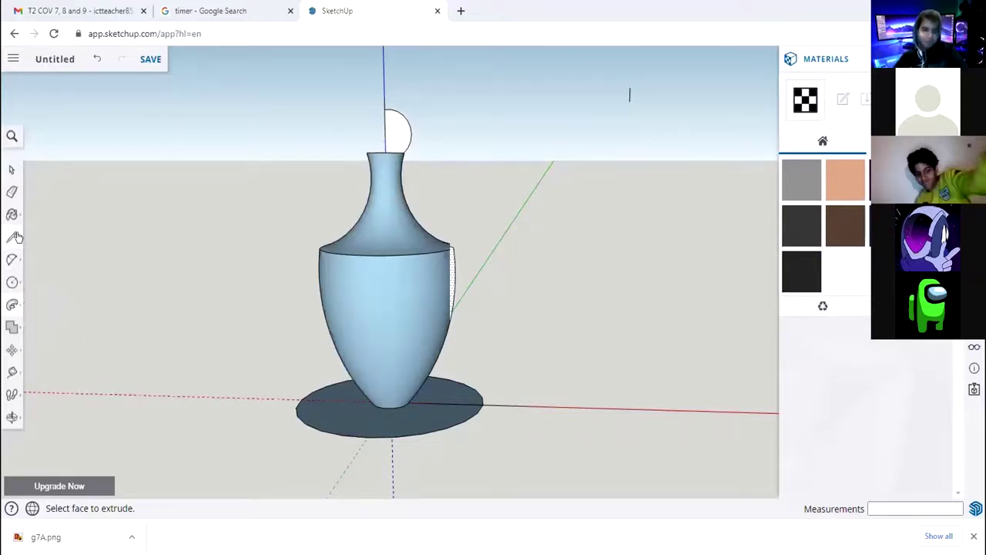
key(ctrl+z)
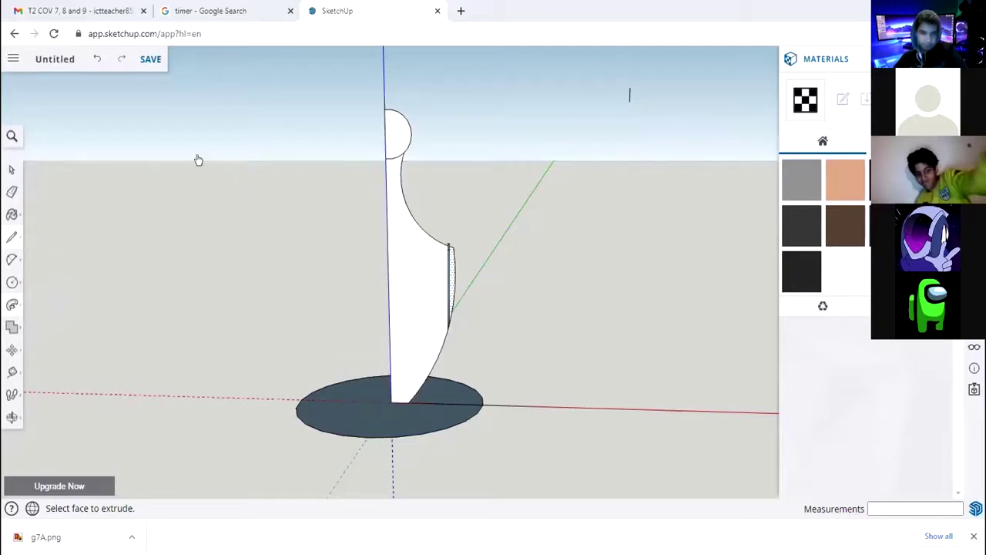
Erase the line dividing the head from the body and revolve the merged half-profile around the base circle with Follow Me
click(9, 192)
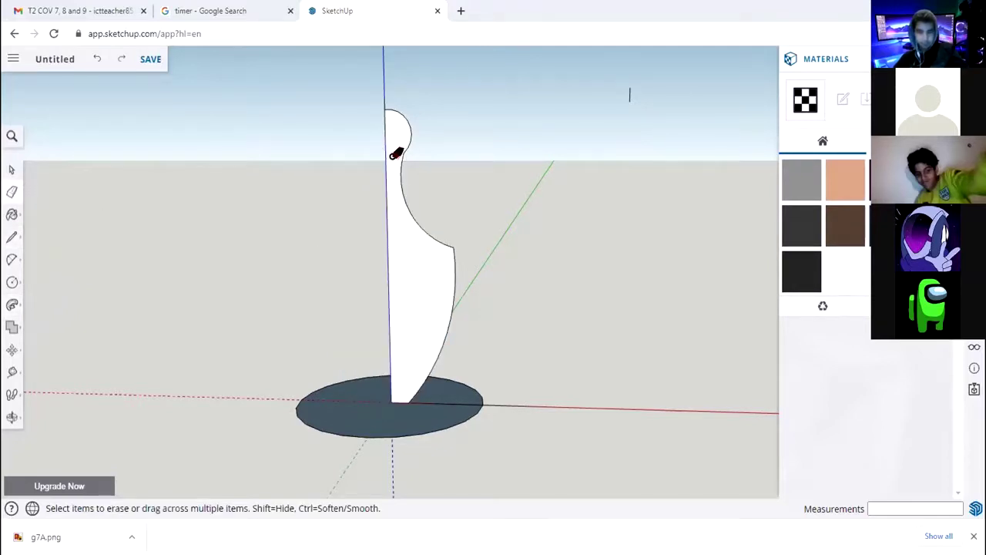
click(11, 169)
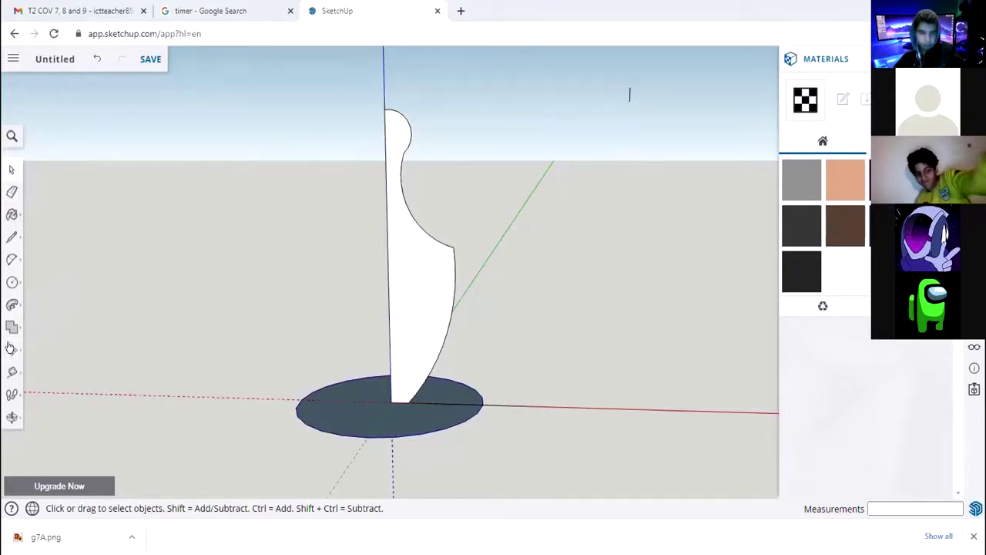
click(11, 306)
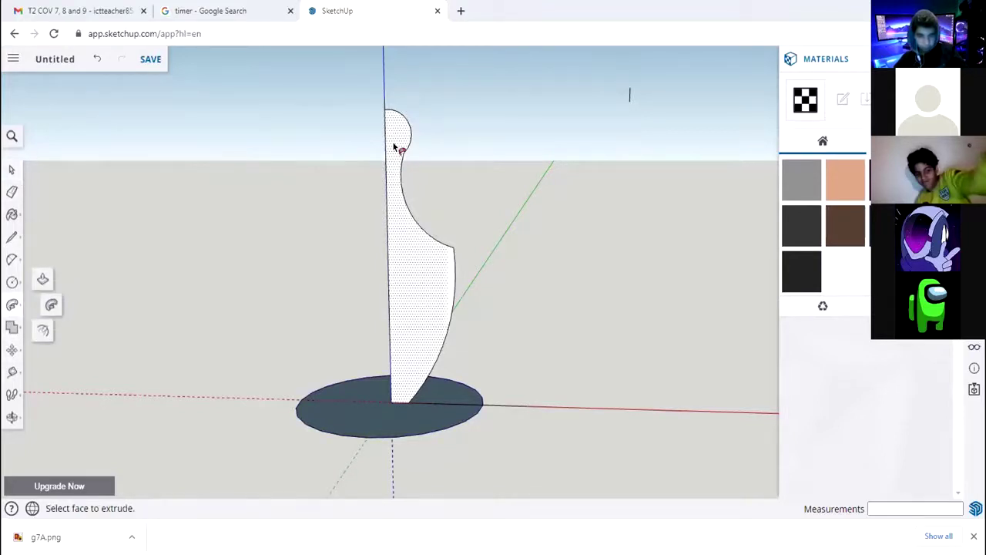
click(393, 147)
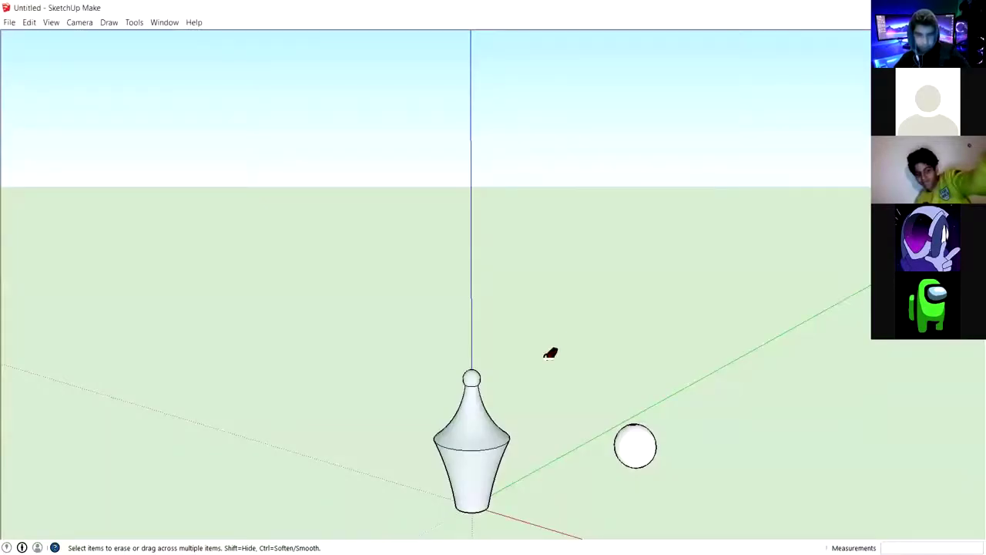
key(o)
drag(562, 327, 522, 390)
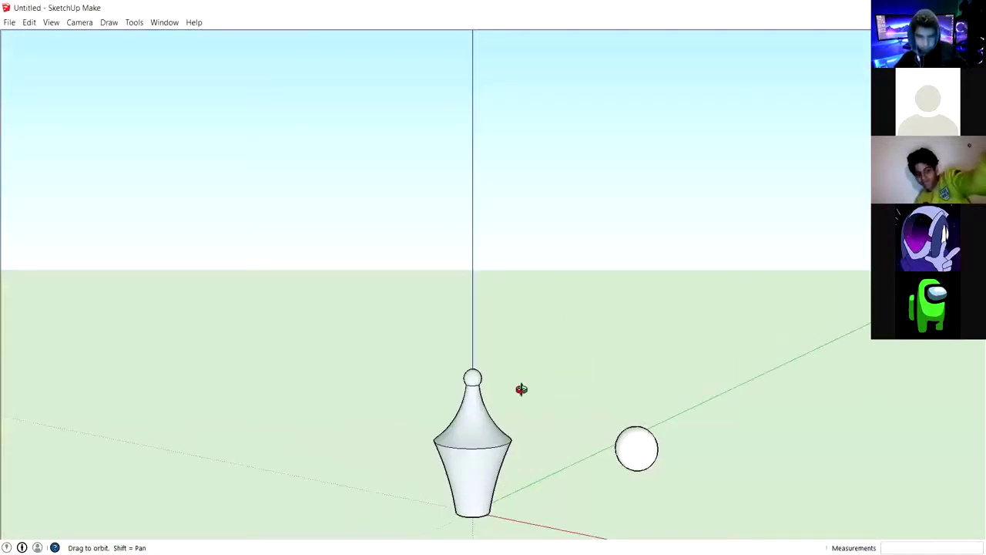
scroll(531, 385, up, 2)
drag(571, 243, 548, 427)
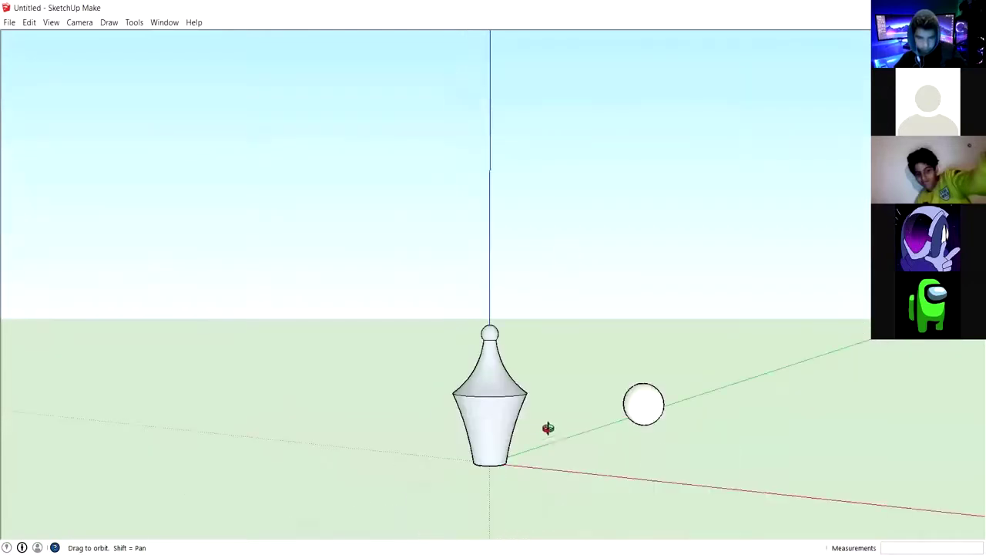
scroll(548, 442, up, 3)
drag(726, 479, 802, 530)
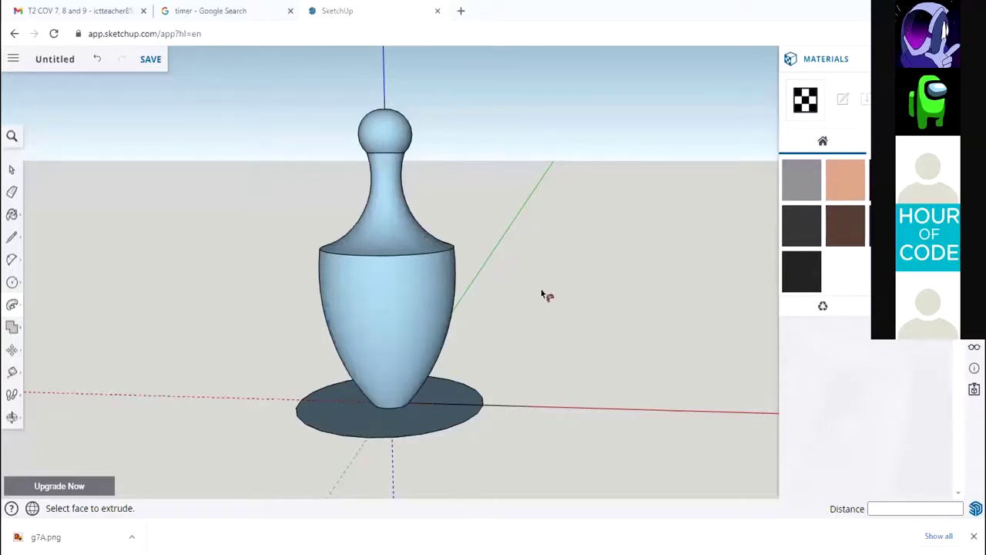
Draw a horizontal circle on the ground between the red and green axes, beside the pin's base circle and about the same size
click(11, 416)
drag(601, 440, 639, 396)
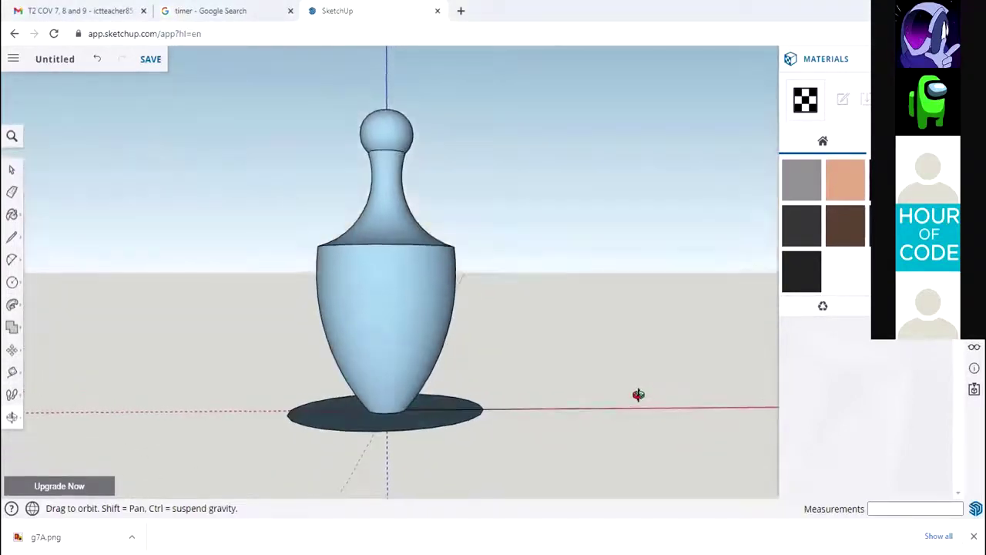
click(13, 285)
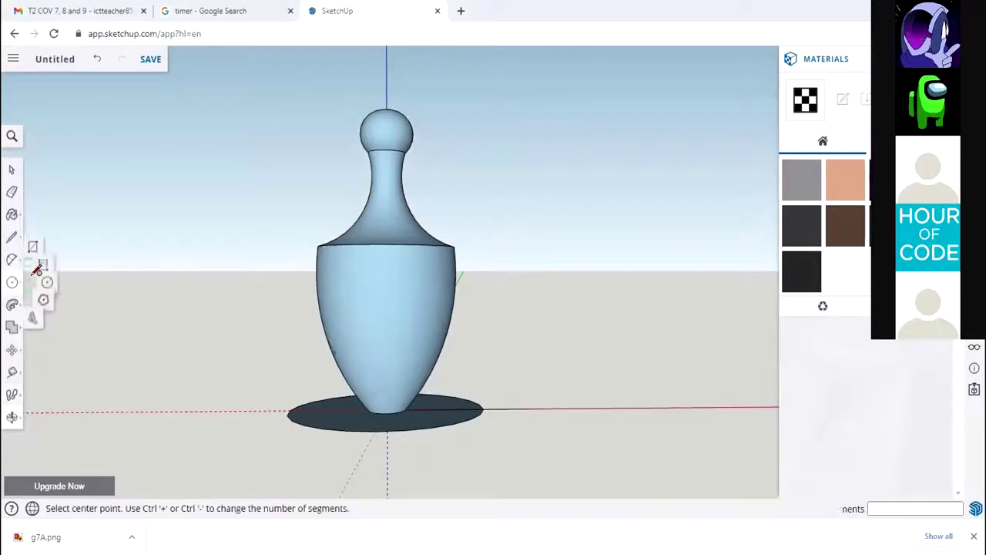
click(63, 282)
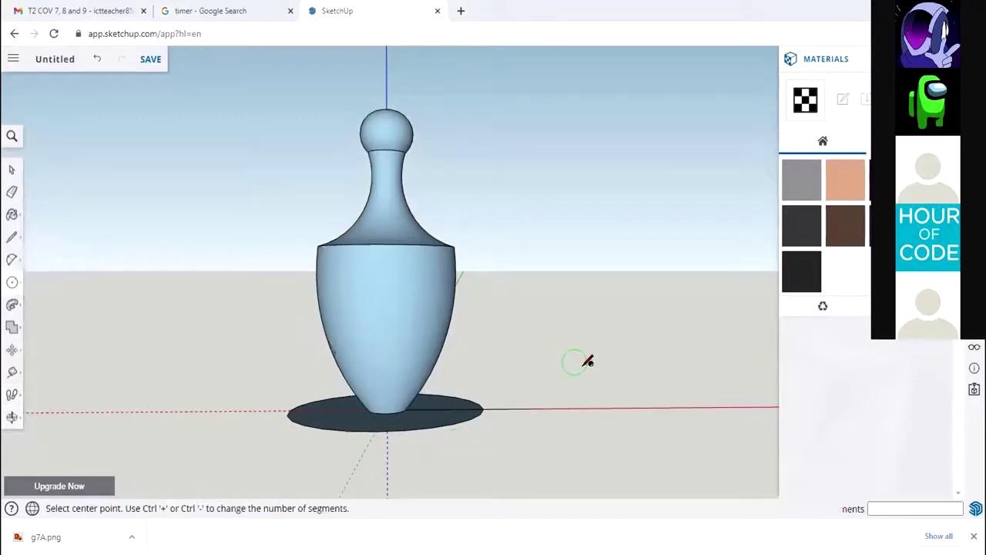
click(11, 417)
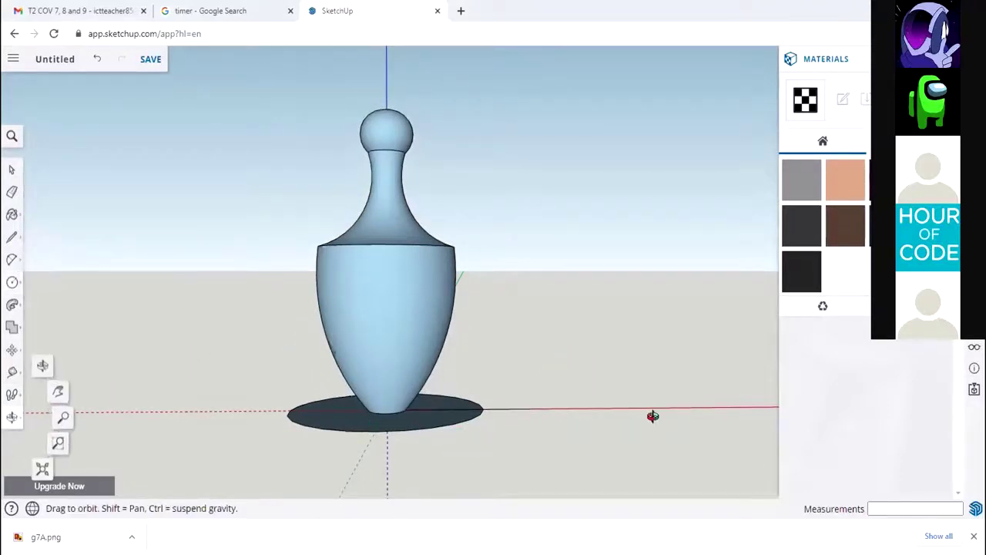
drag(652, 414, 492, 457)
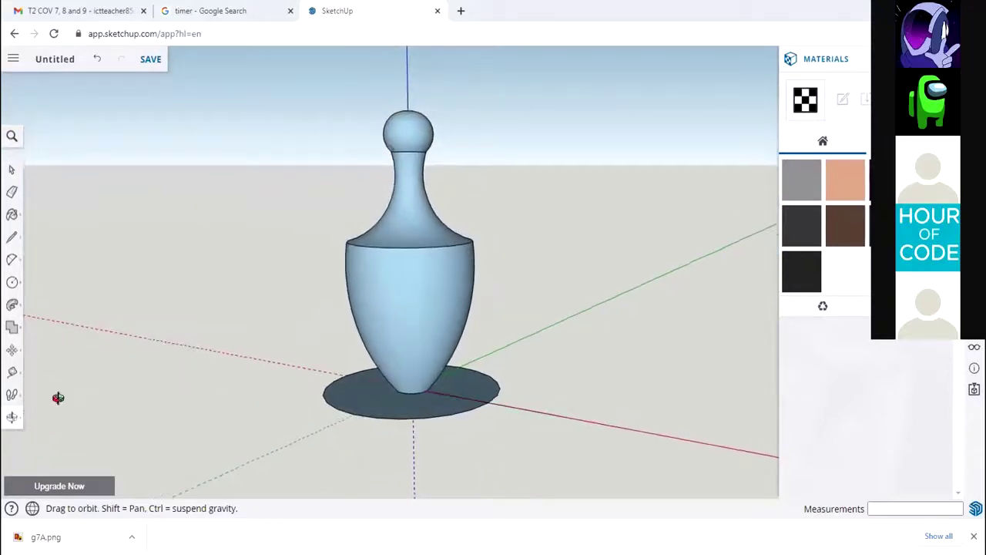
click(13, 285)
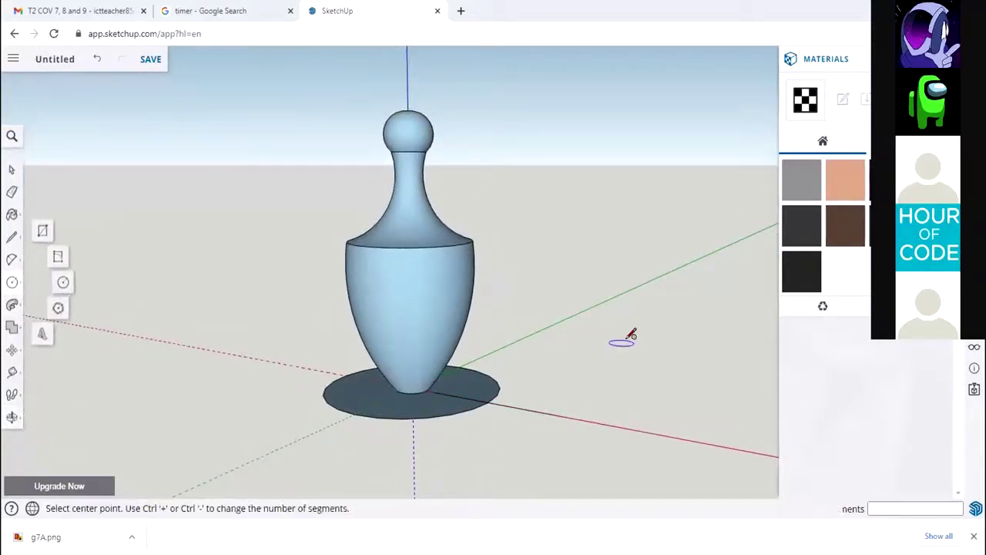
click(636, 384)
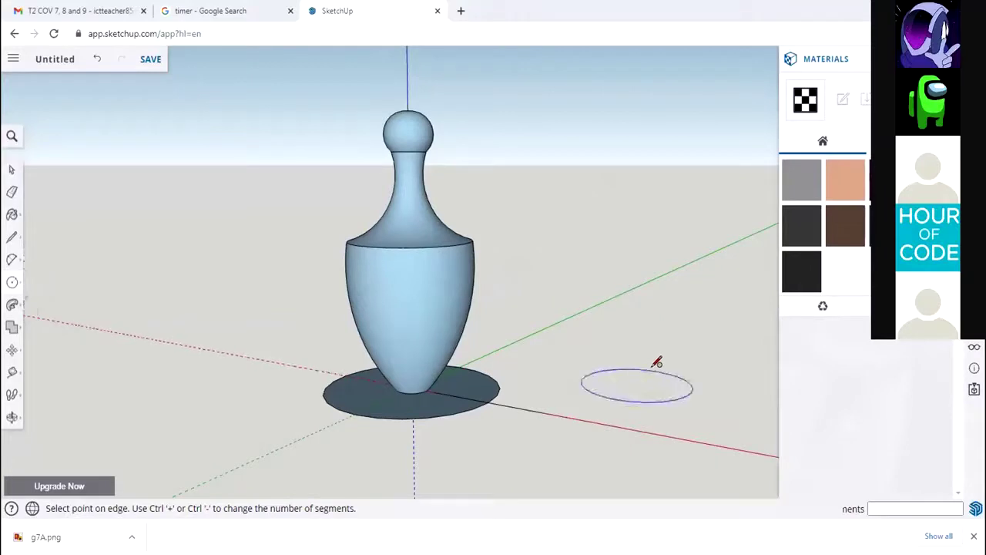
click(666, 354)
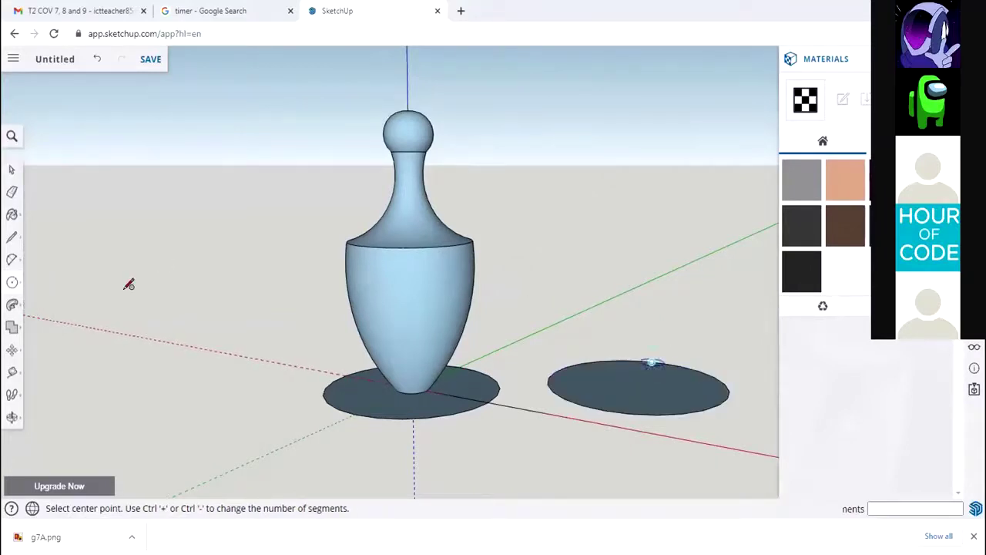
Draw a smaller upright circle facing the green axis, centred just above the new ground circle, as the ball's profile
click(12, 349)
drag(474, 395, 621, 350)
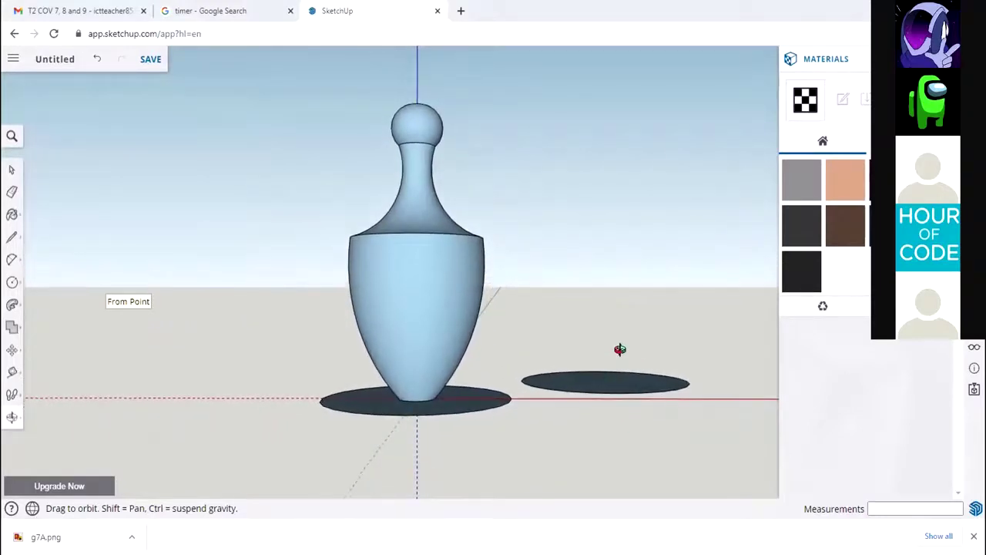
click(12, 284)
click(63, 285)
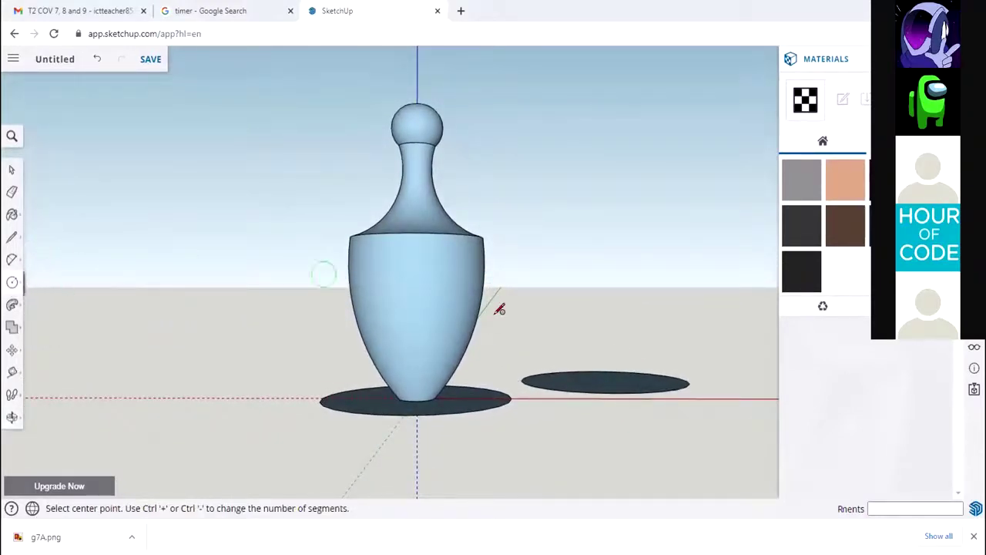
click(604, 331)
click(611, 293)
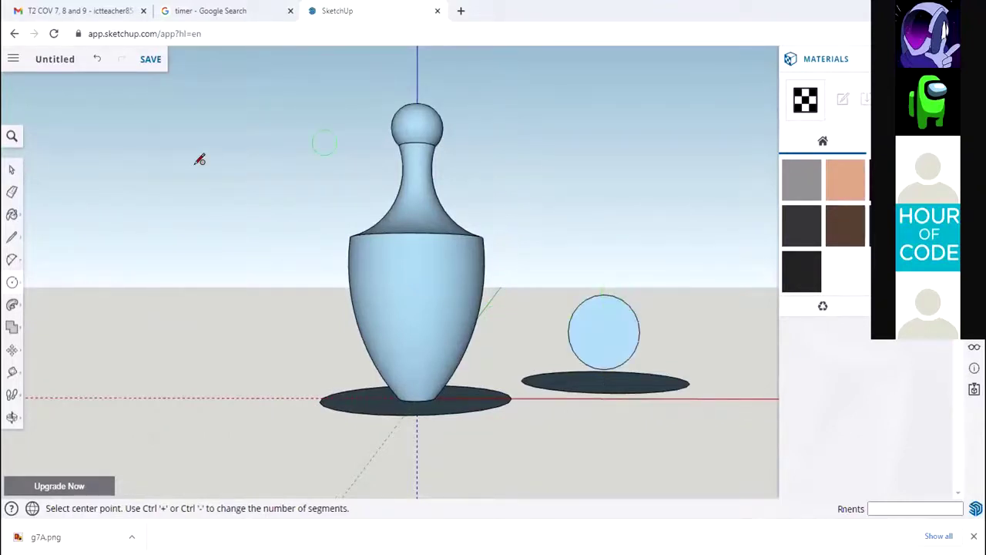
click(11, 170)
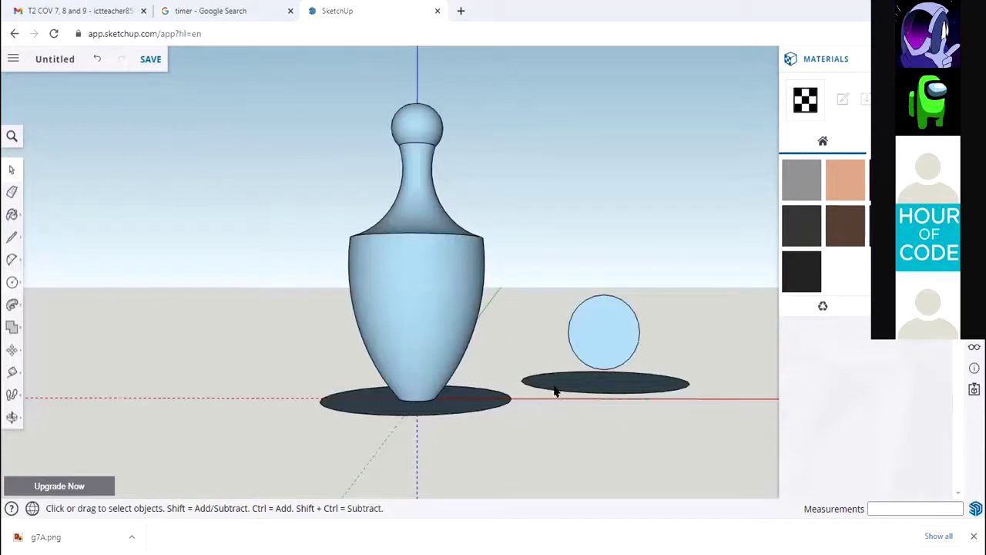